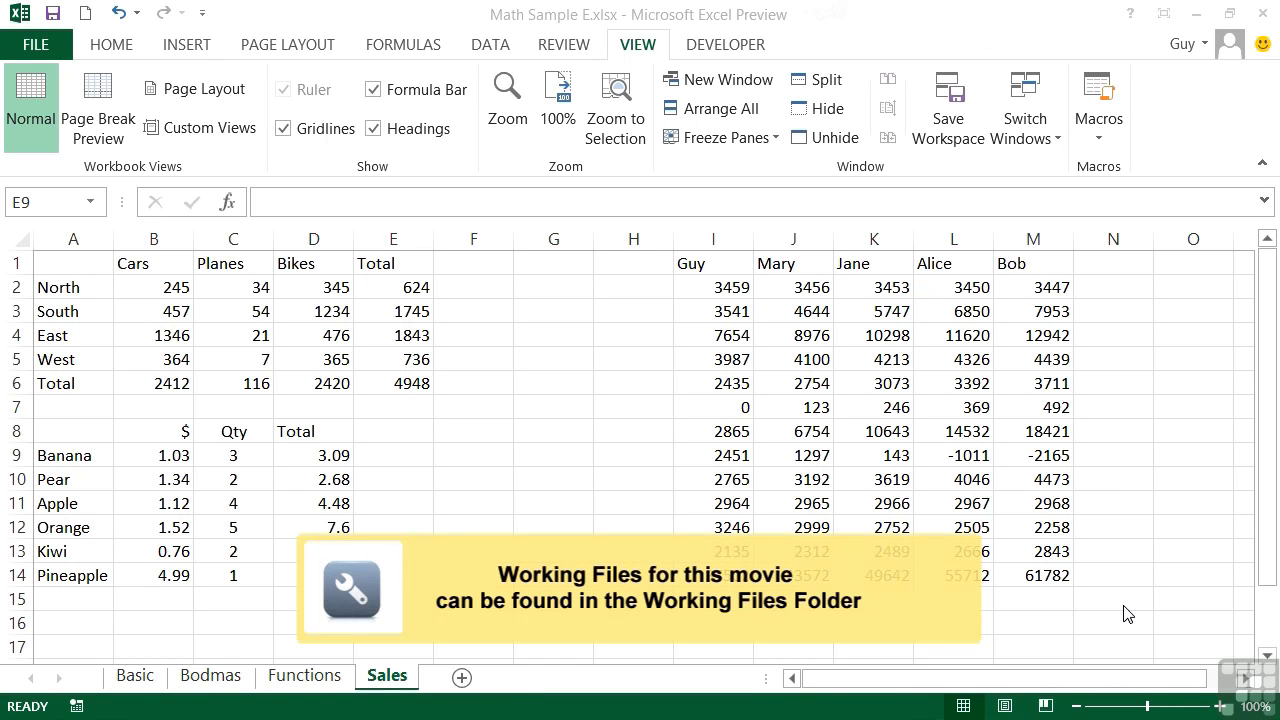
Browse the Basic, Bodmas and Functions sheets, re-confirming the SUM formula in B6
click(140, 677)
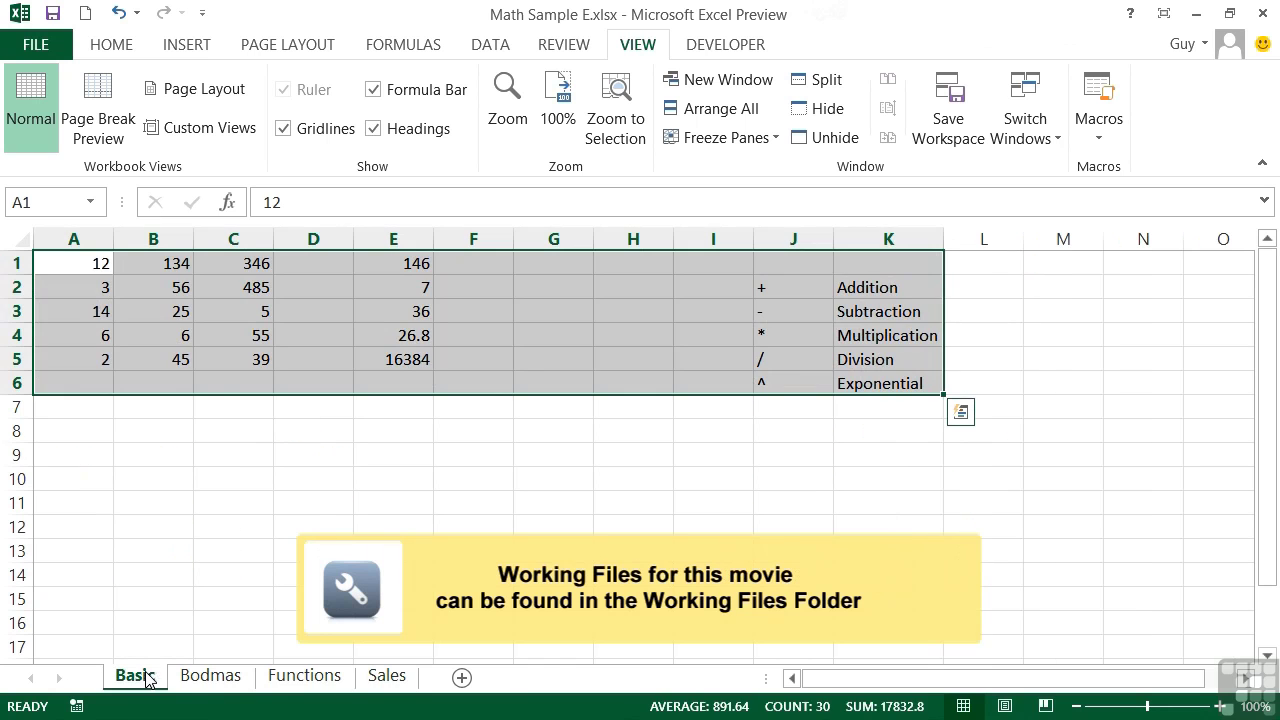
click(208, 680)
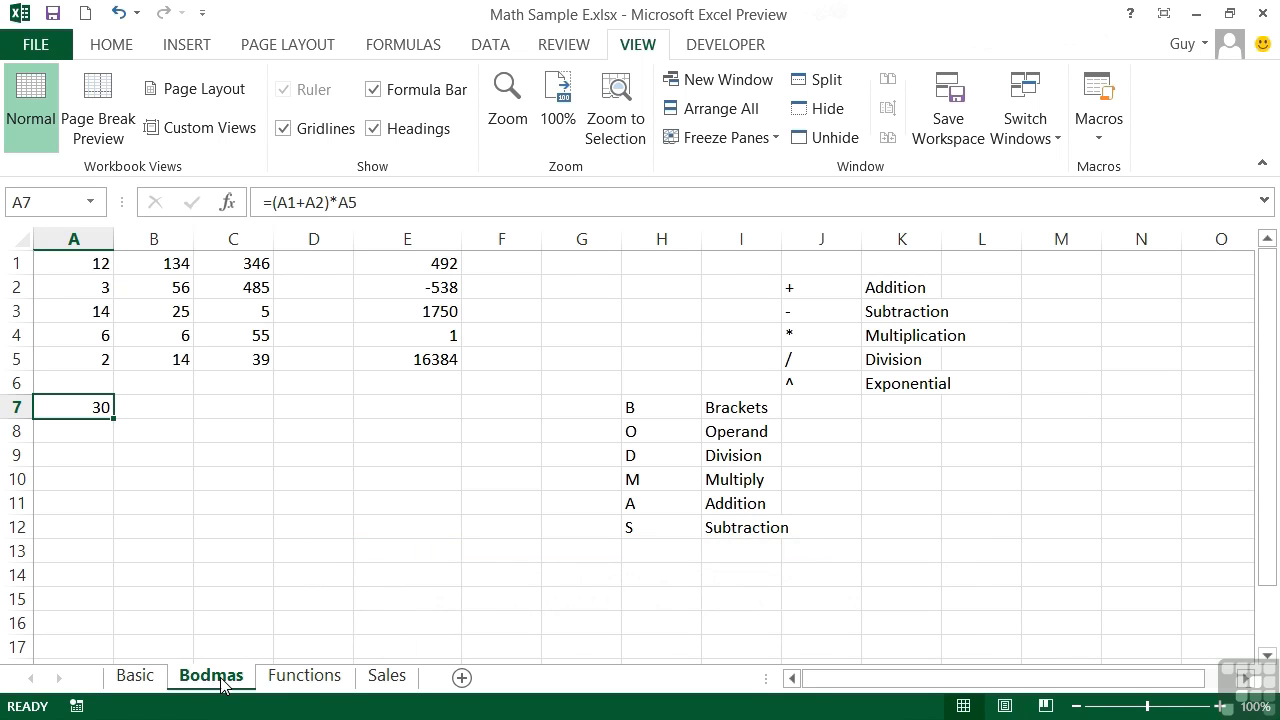
click(310, 680)
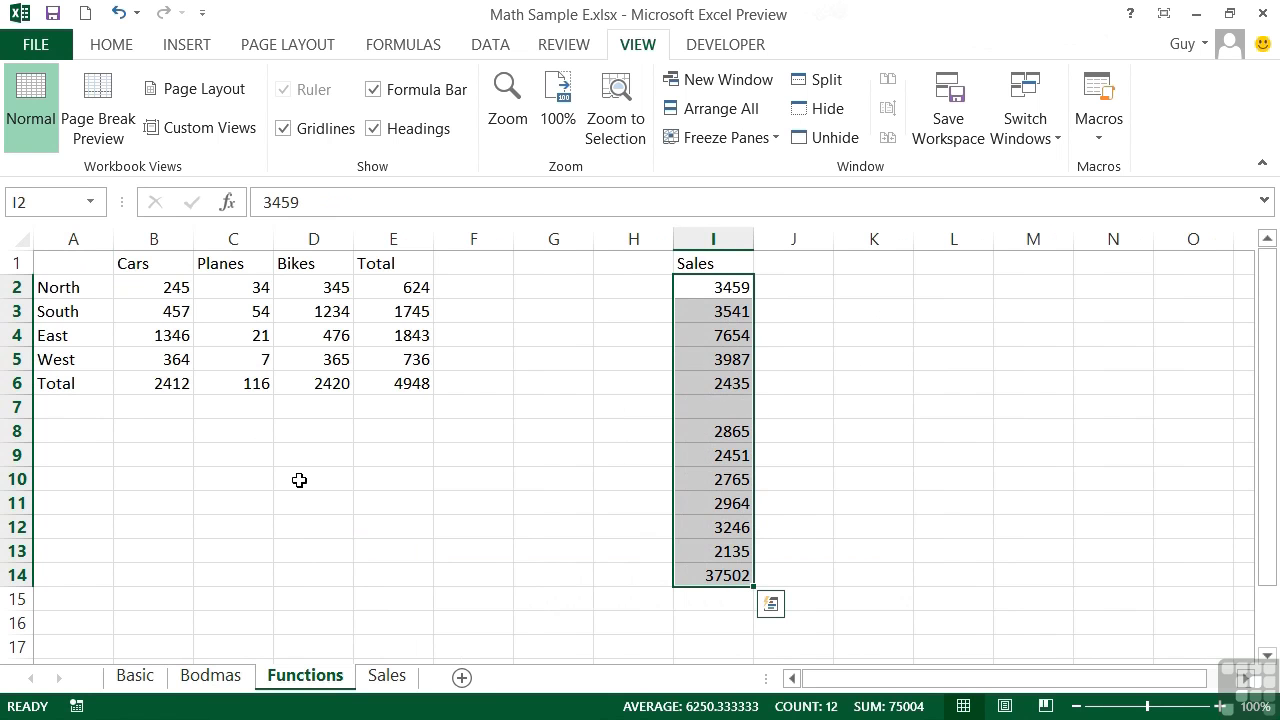
click(185, 385)
key(alt+equal)
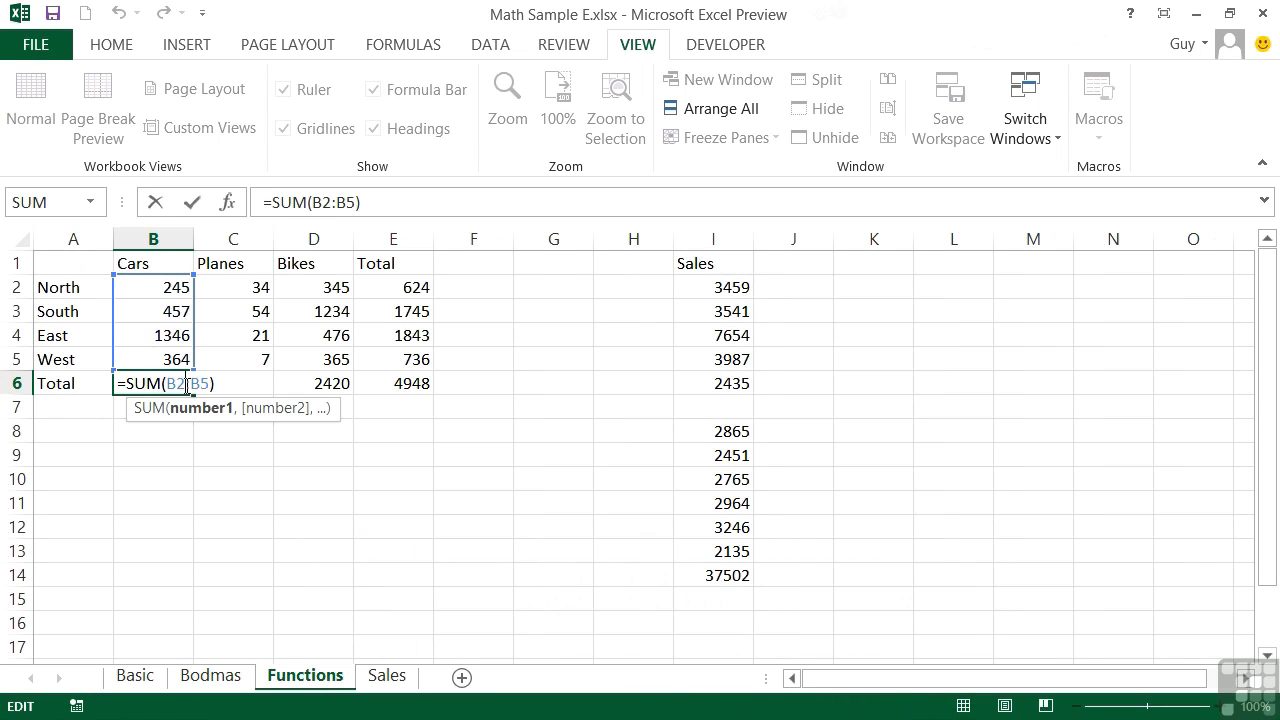
key(ctrl+Return)
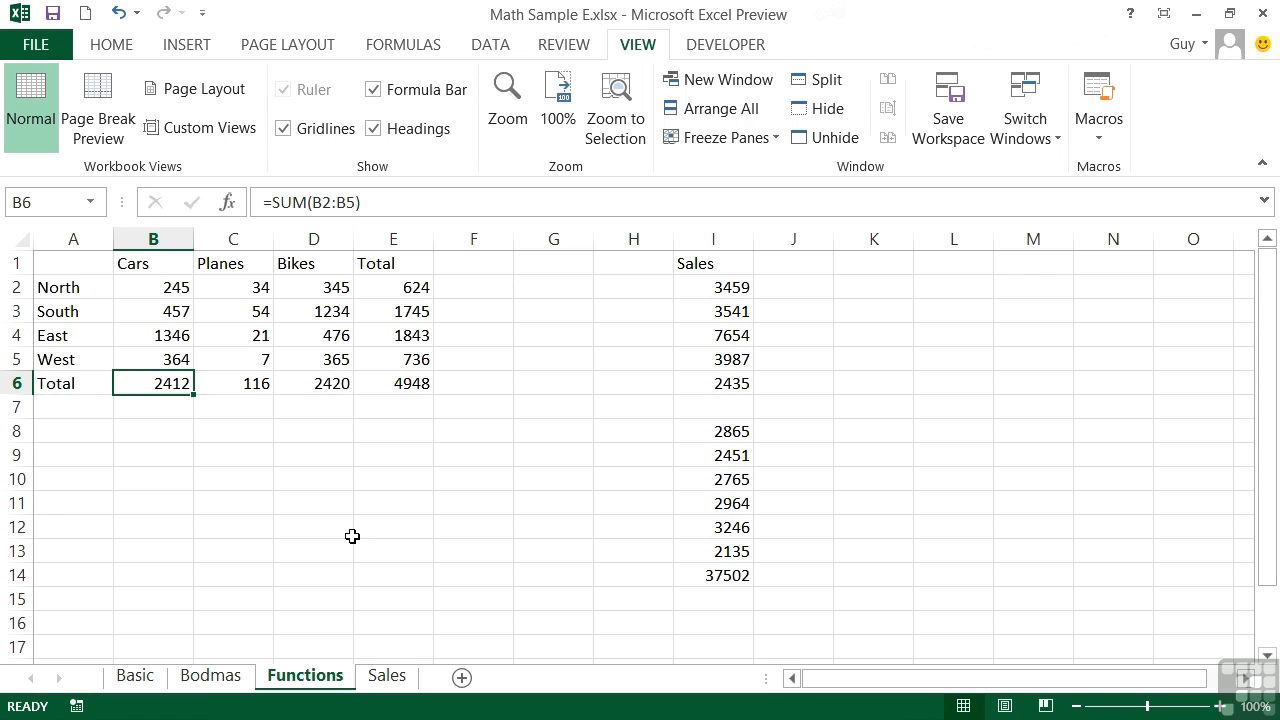
On the Sales sheet, review the Banana row and overwrite Orange's total in D12 with 7.6
click(397, 688)
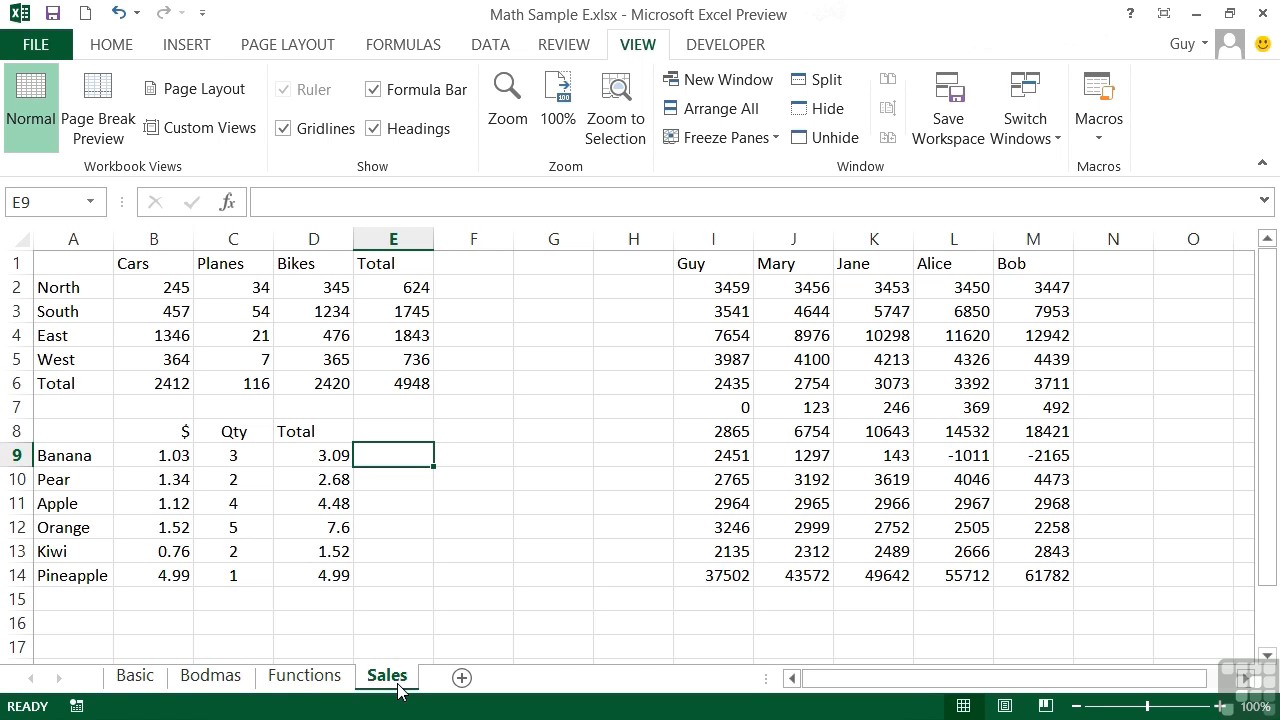
click(328, 454)
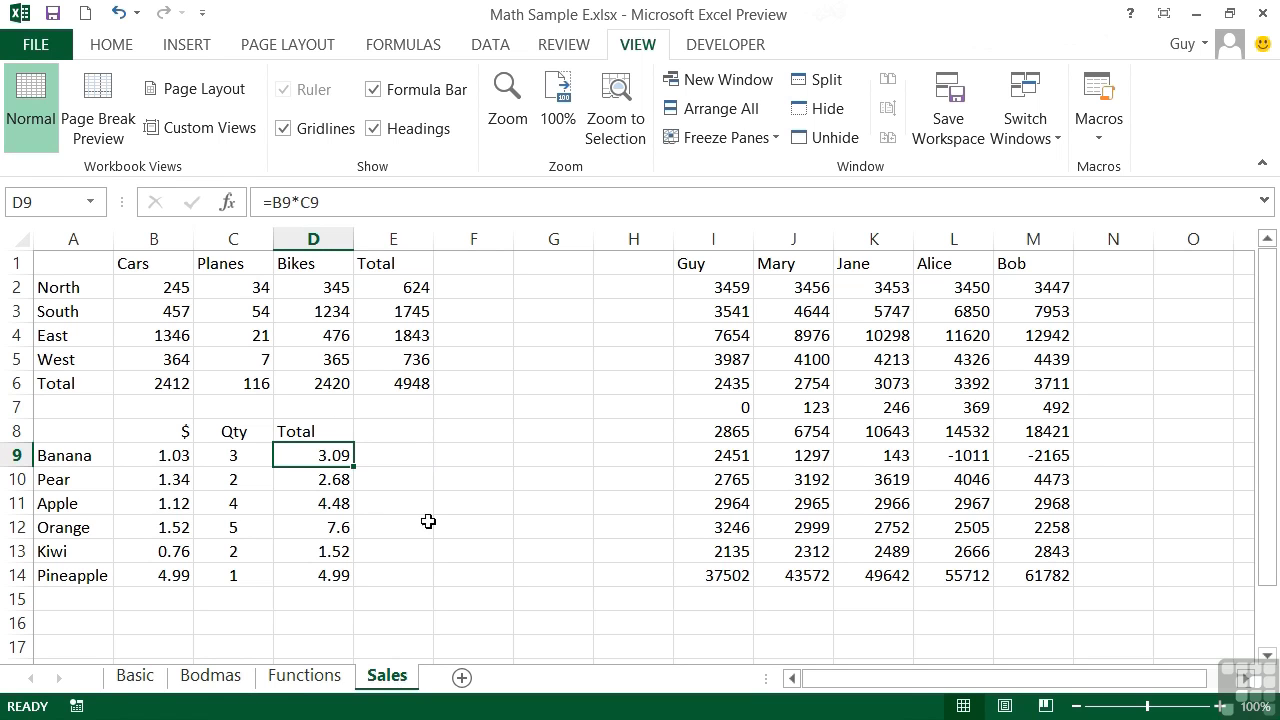
click(256, 455)
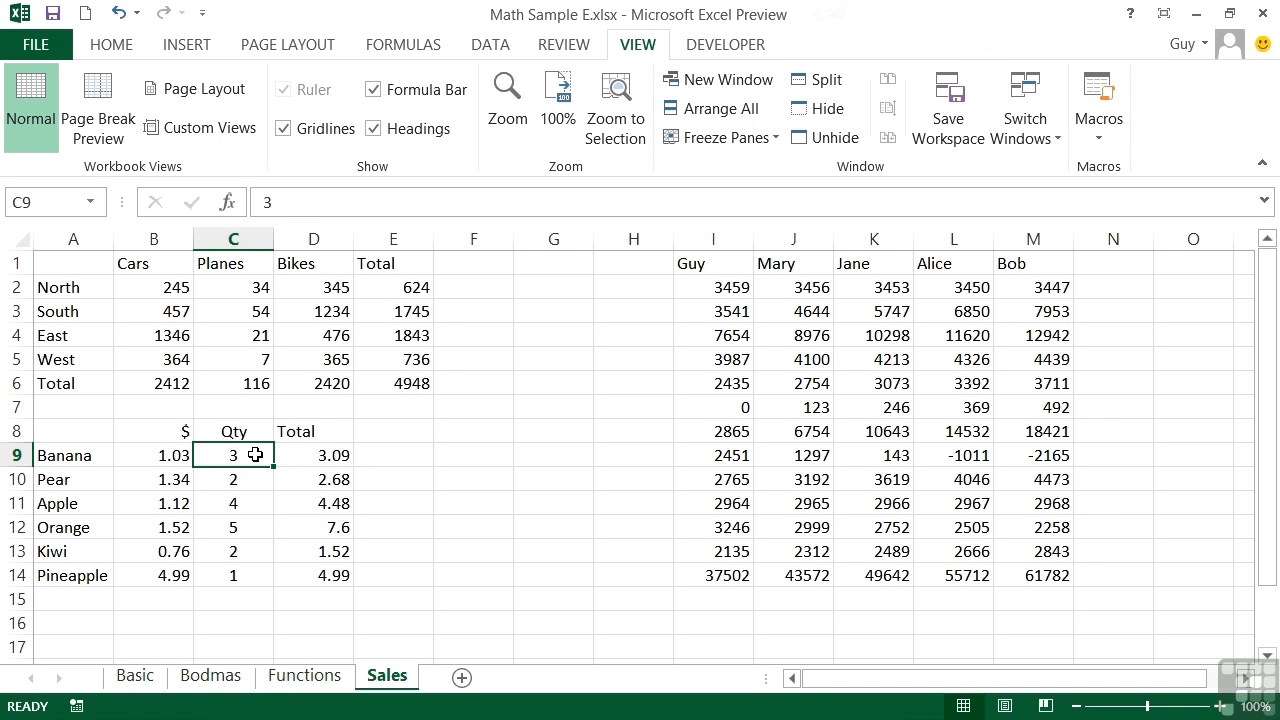
click(338, 525)
text(7)
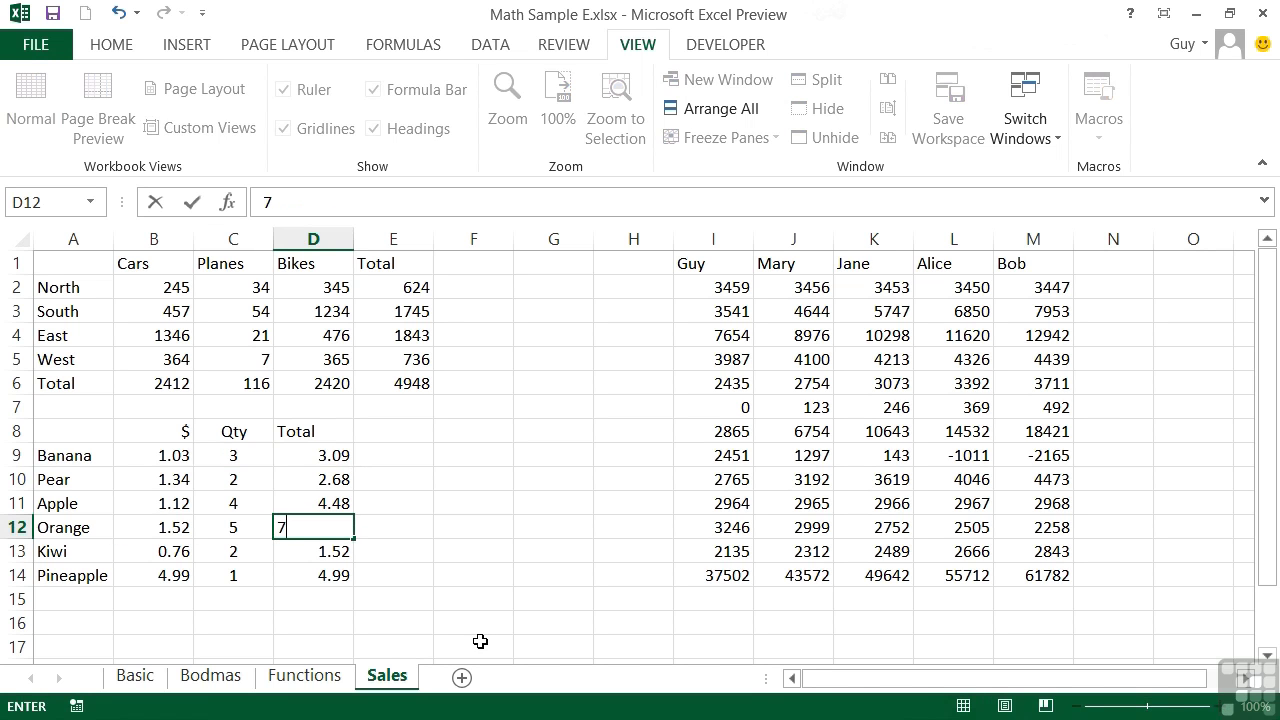
text(.6)
key(Return)
Enter quantity 10 for Orange in C12 and 6 for Apple in C11, then recheck D12
click(232, 528)
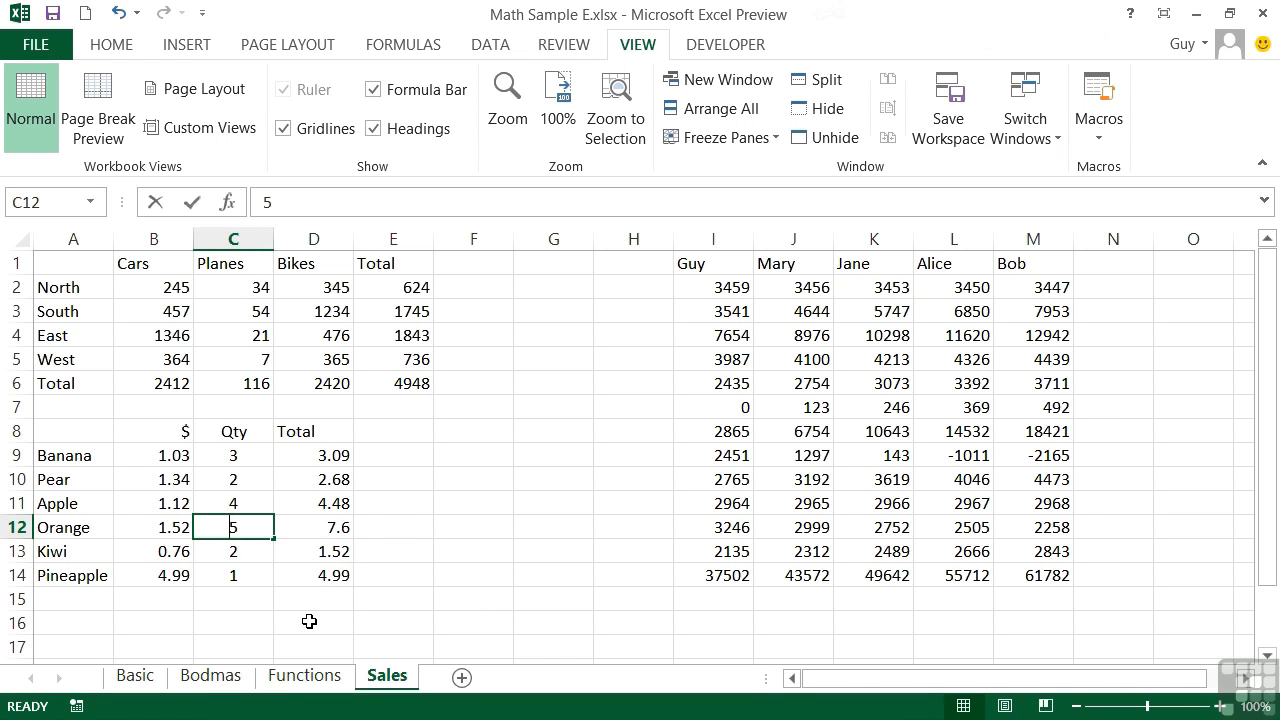
text(10)
key(Tab)
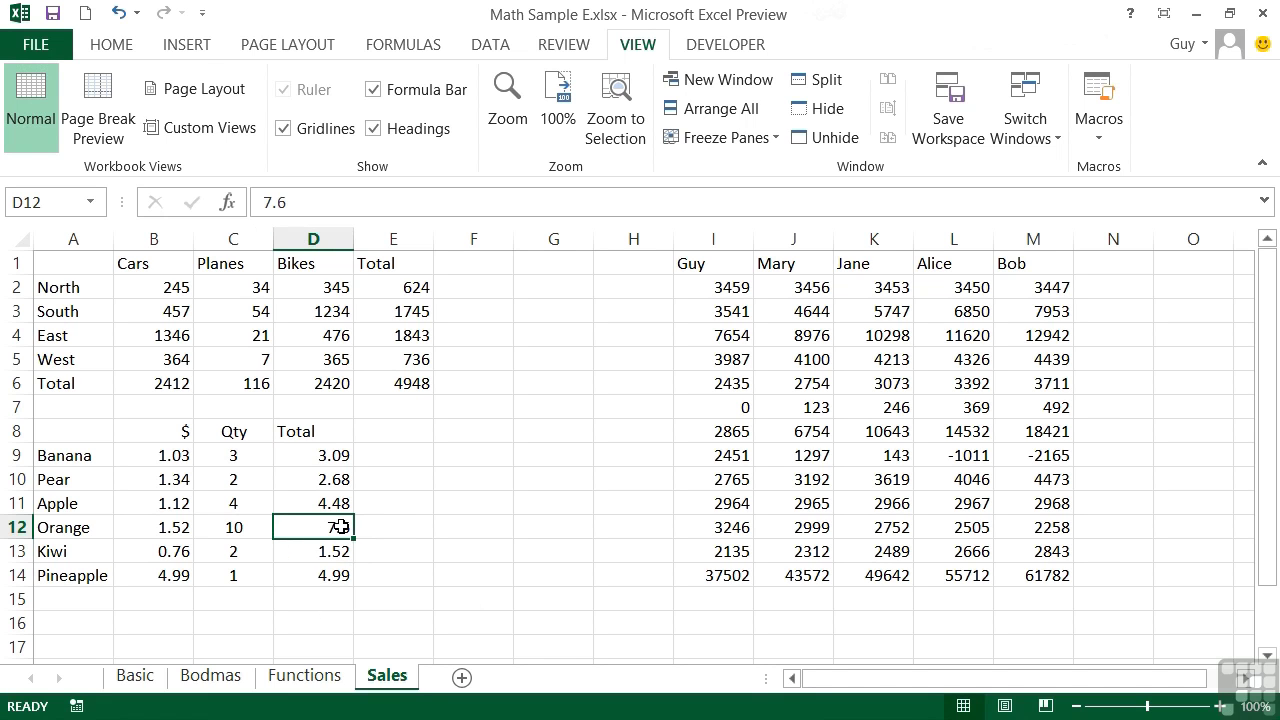
click(233, 503)
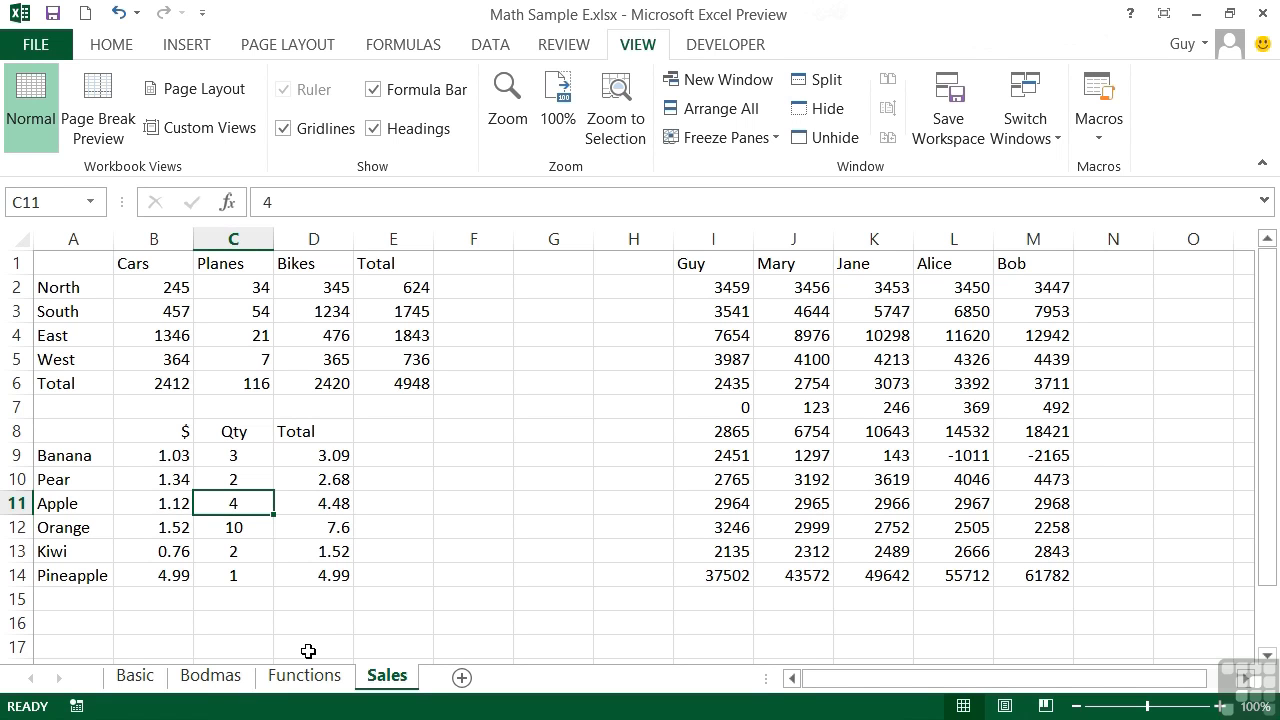
text(6)
key(Tab)
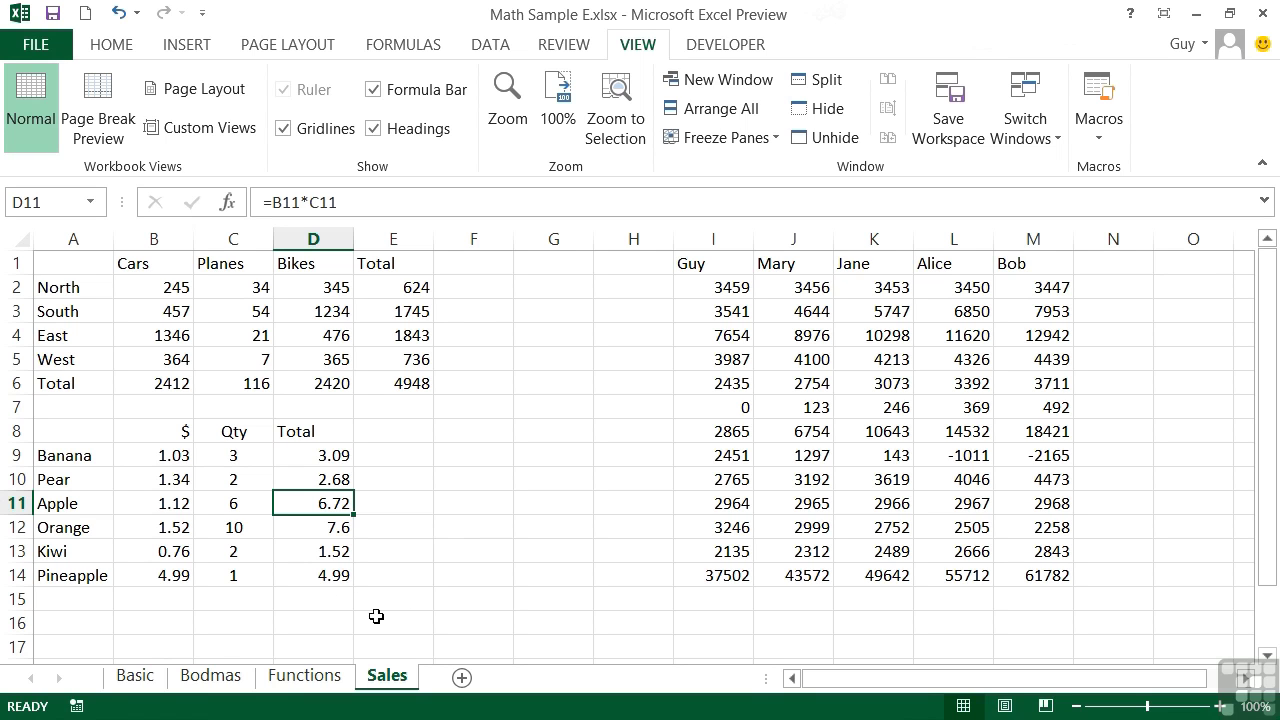
click(317, 528)
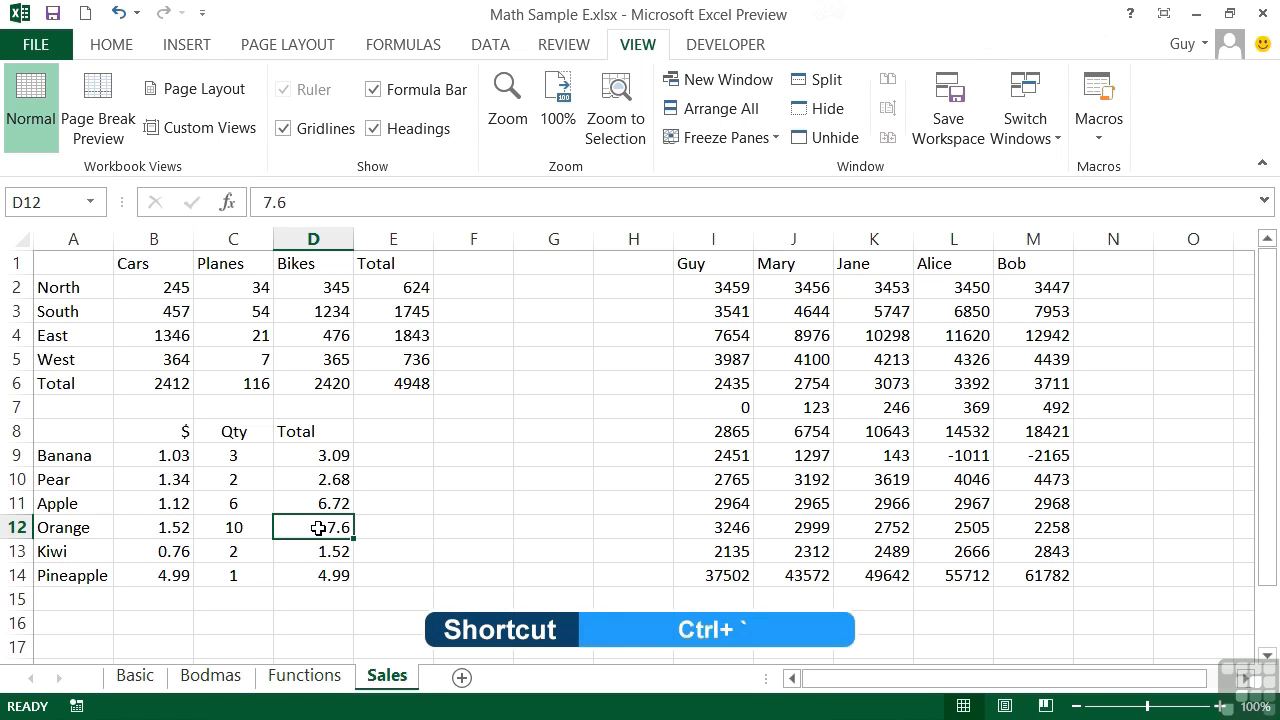
Show formulas and inspect the totals in B6, D6 and D9, spotting D12's hard-coded value
key(ctrl+grave)
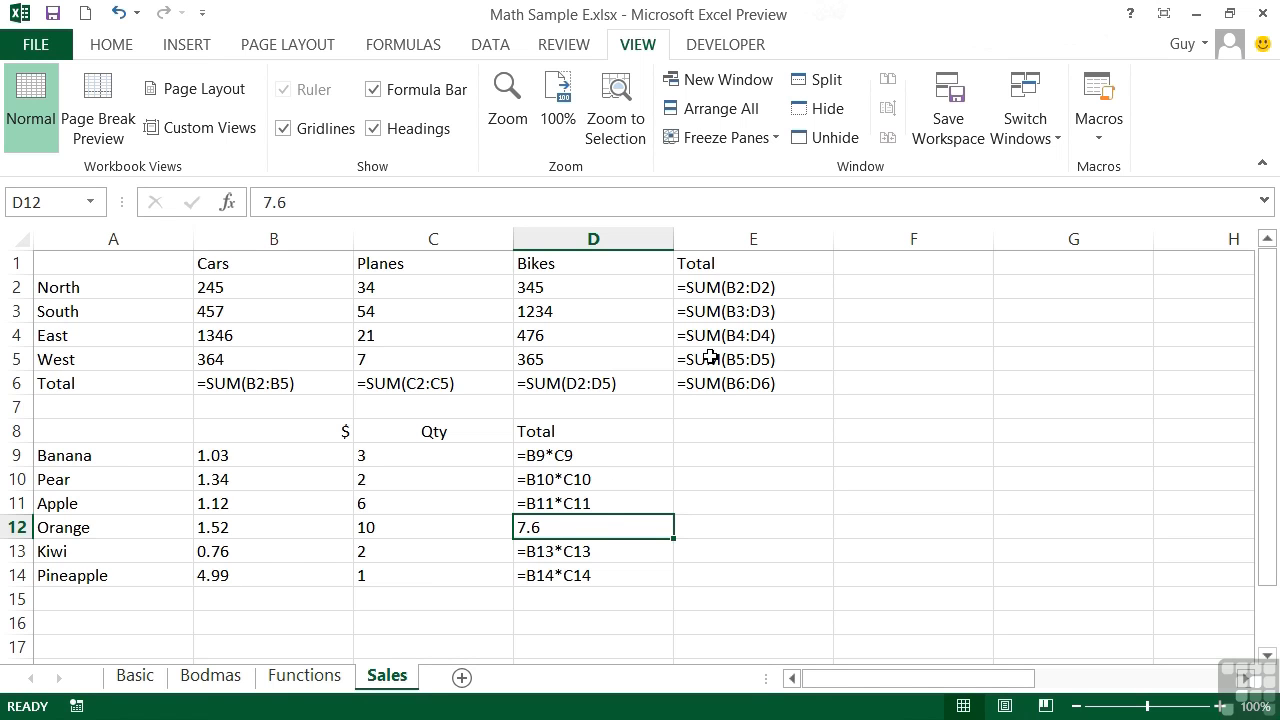
click(270, 385)
click(614, 382)
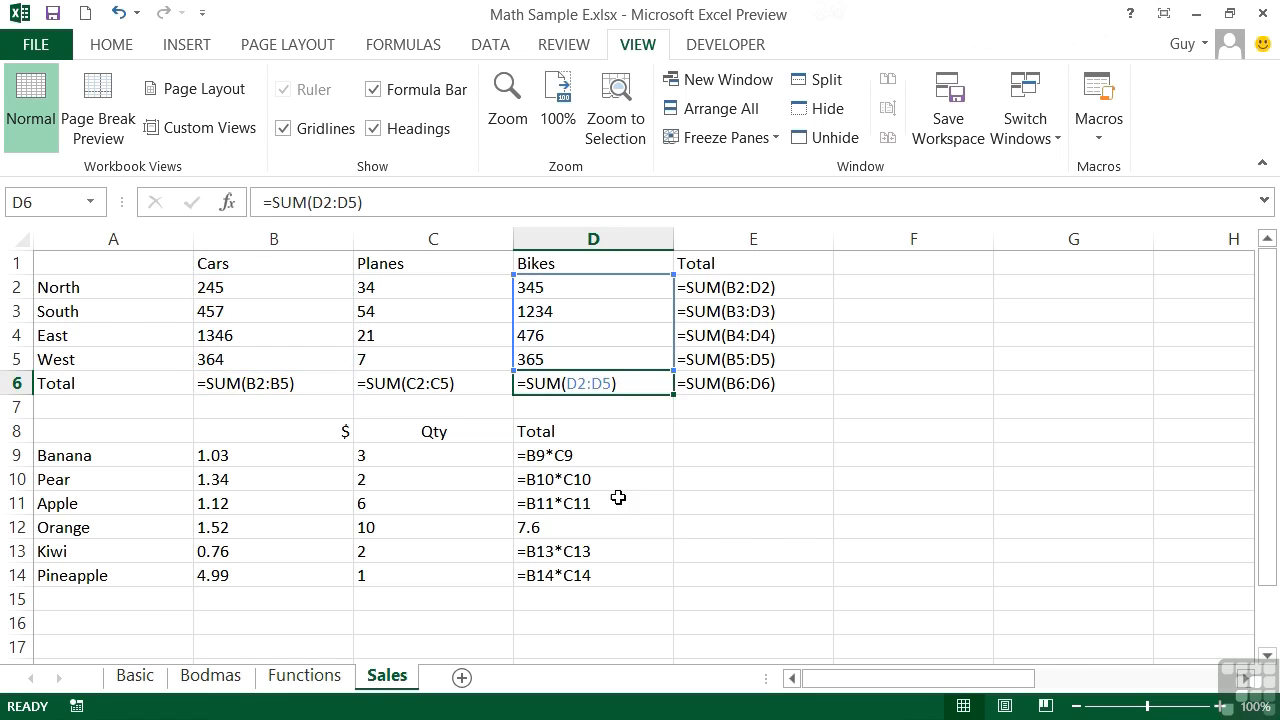
click(578, 455)
click(578, 530)
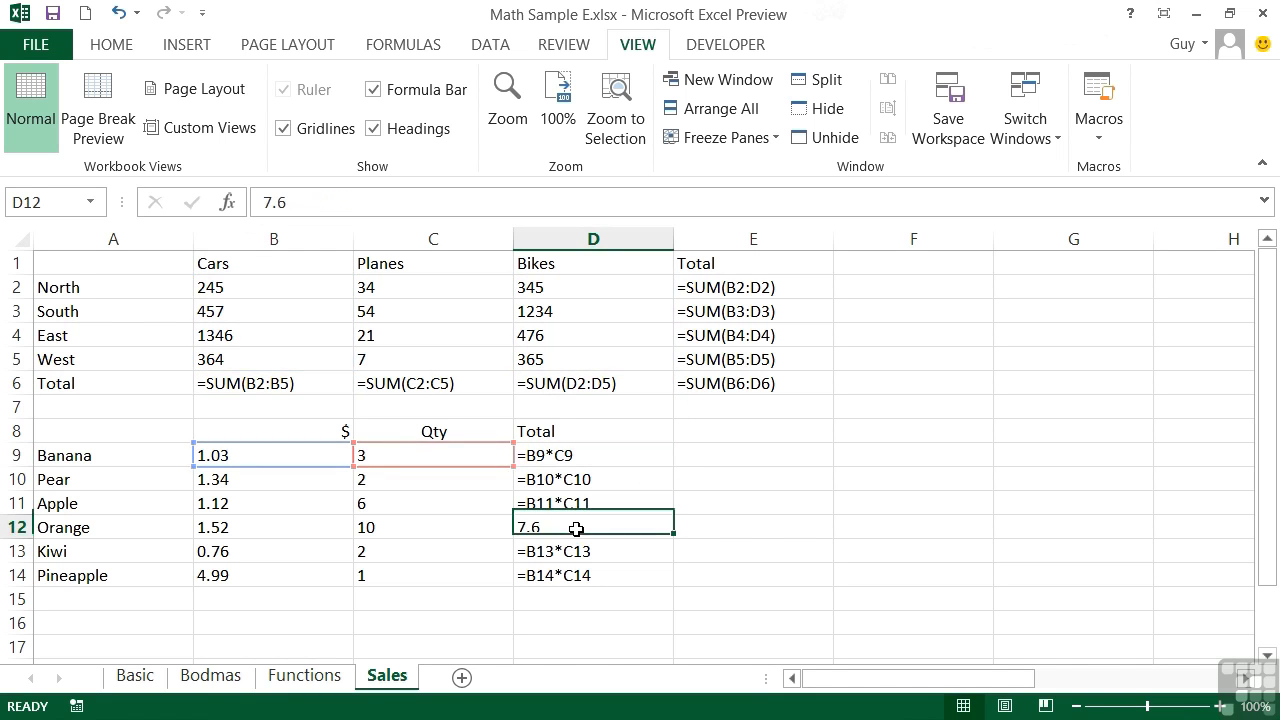
Fill D11's formula =B11*C11 down into D12, then return to showing values
click(586, 502)
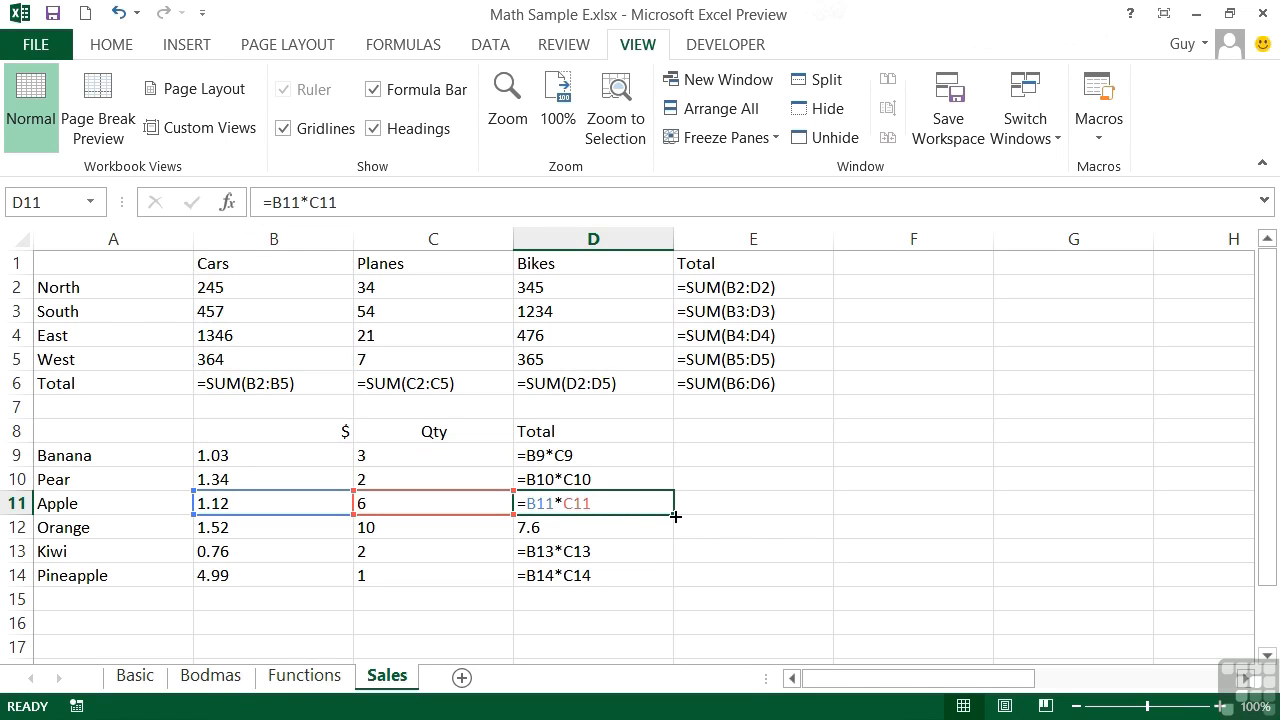
drag(676, 516, 678, 542)
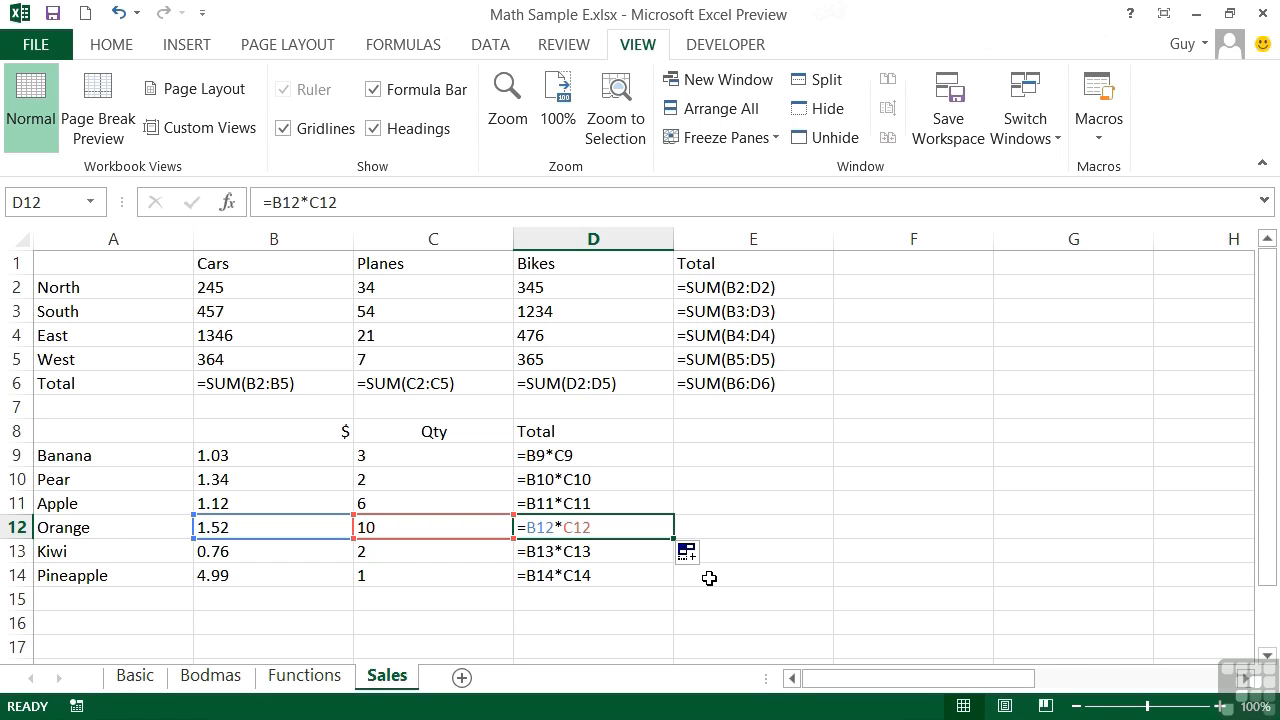
key(ctrl+grave)
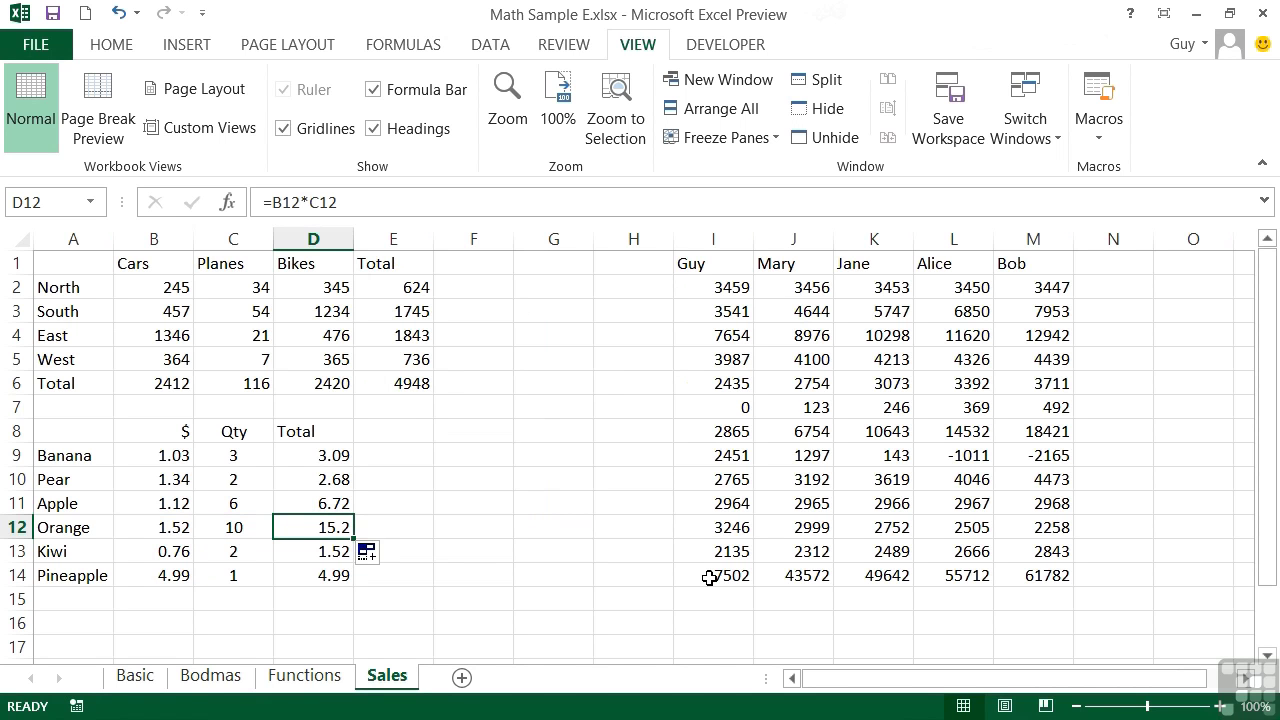
key(ctrl+grave)
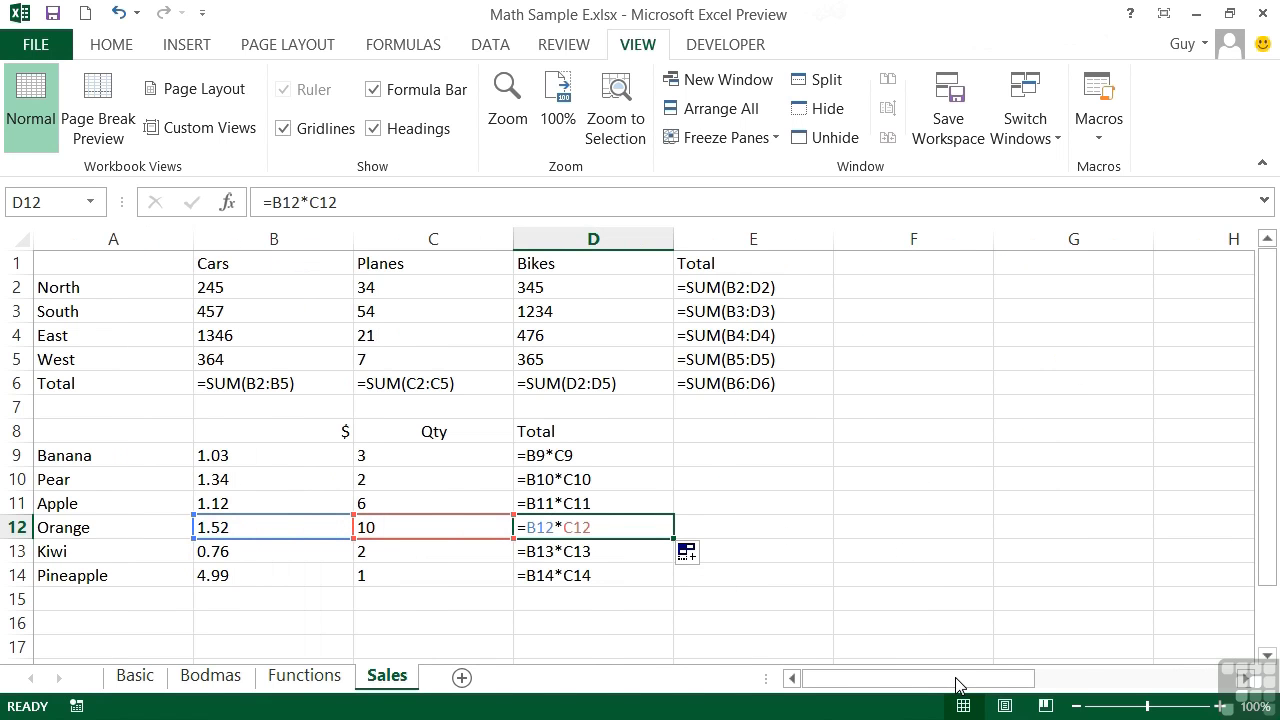
drag(957, 686, 1158, 686)
key(ctrl+grave)
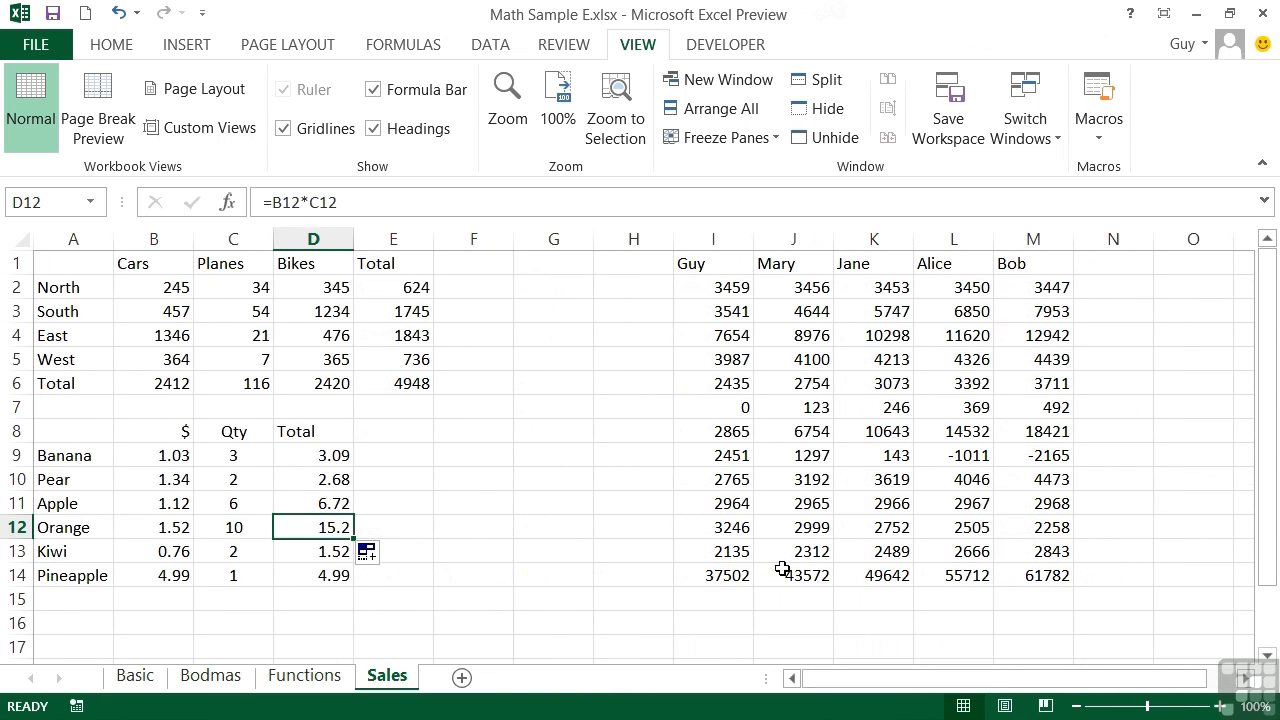
Turn on 'Show formulas in cells instead of their calculated results' for Sales in Excel Options > Advanced
click(60, 50)
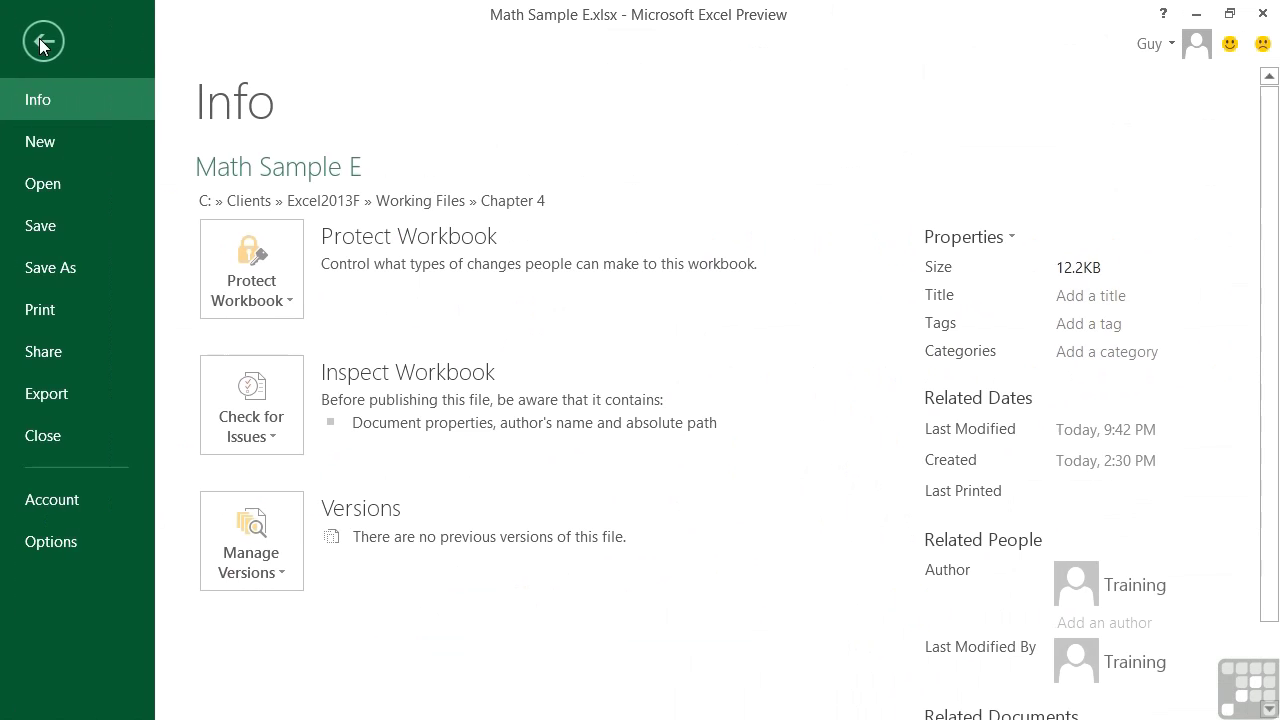
click(62, 541)
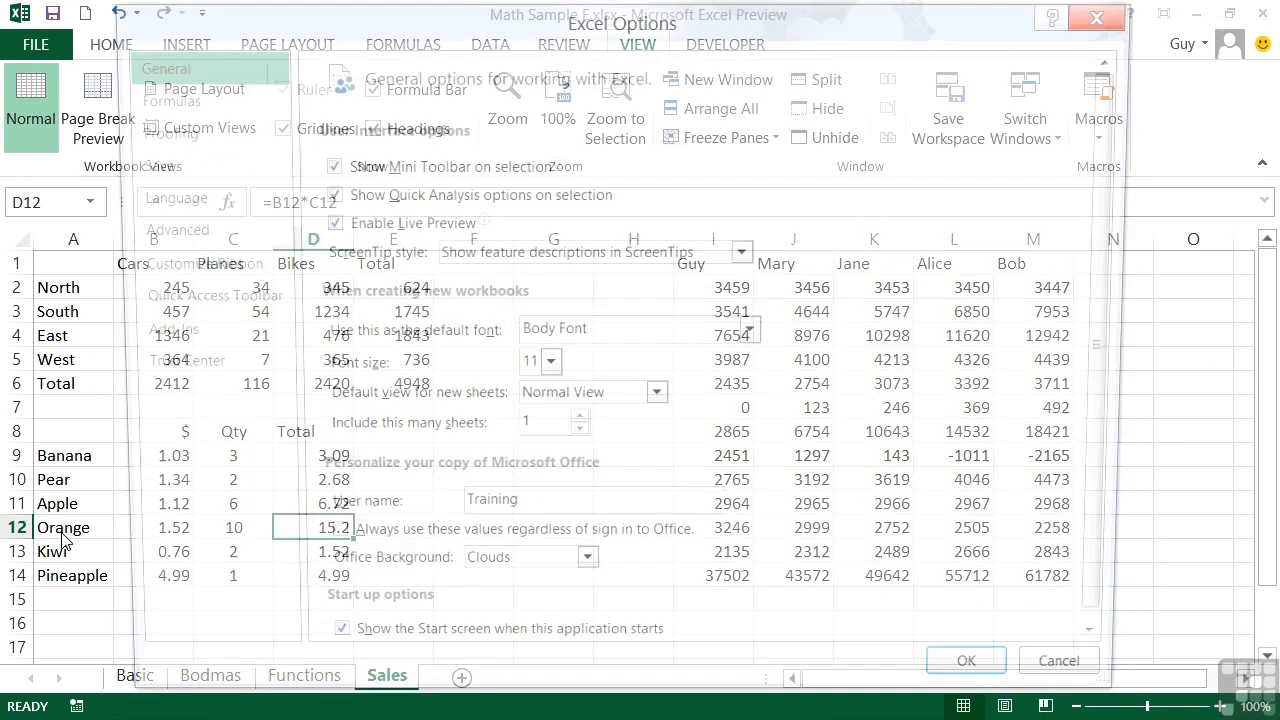
click(140, 231)
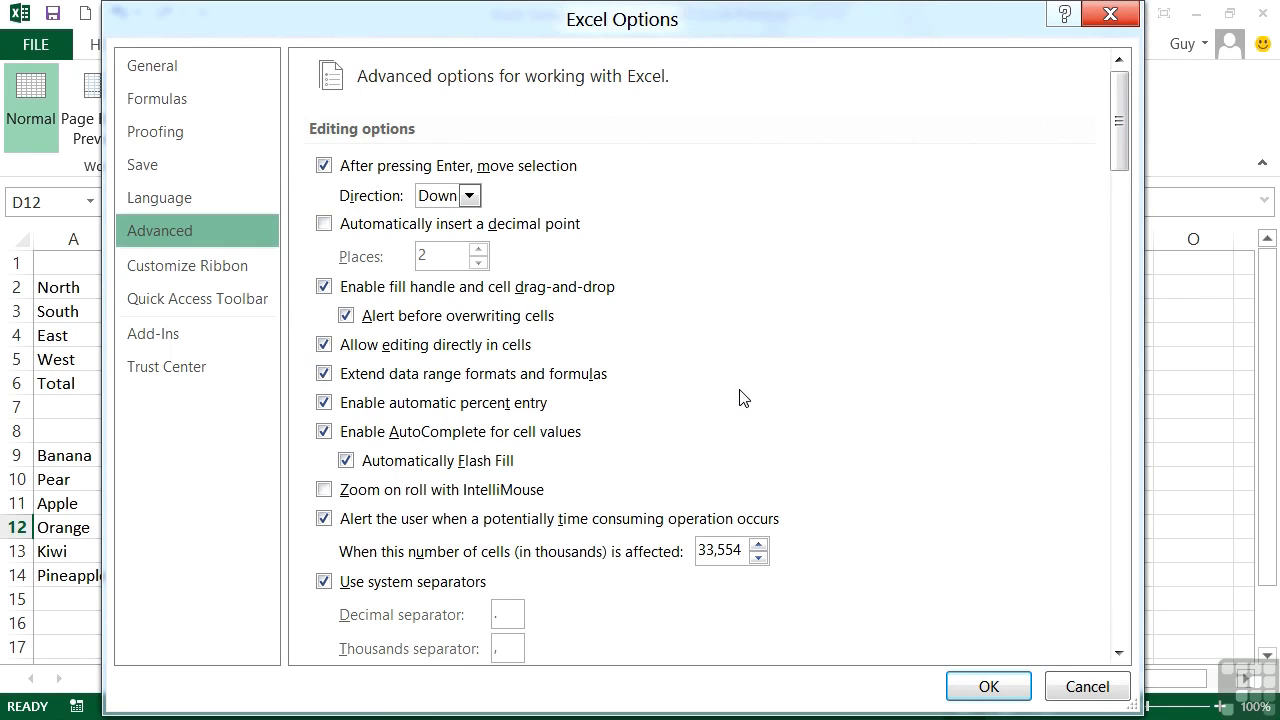
scroll(740, 397, down, 8)
scroll(740, 397, down, 12)
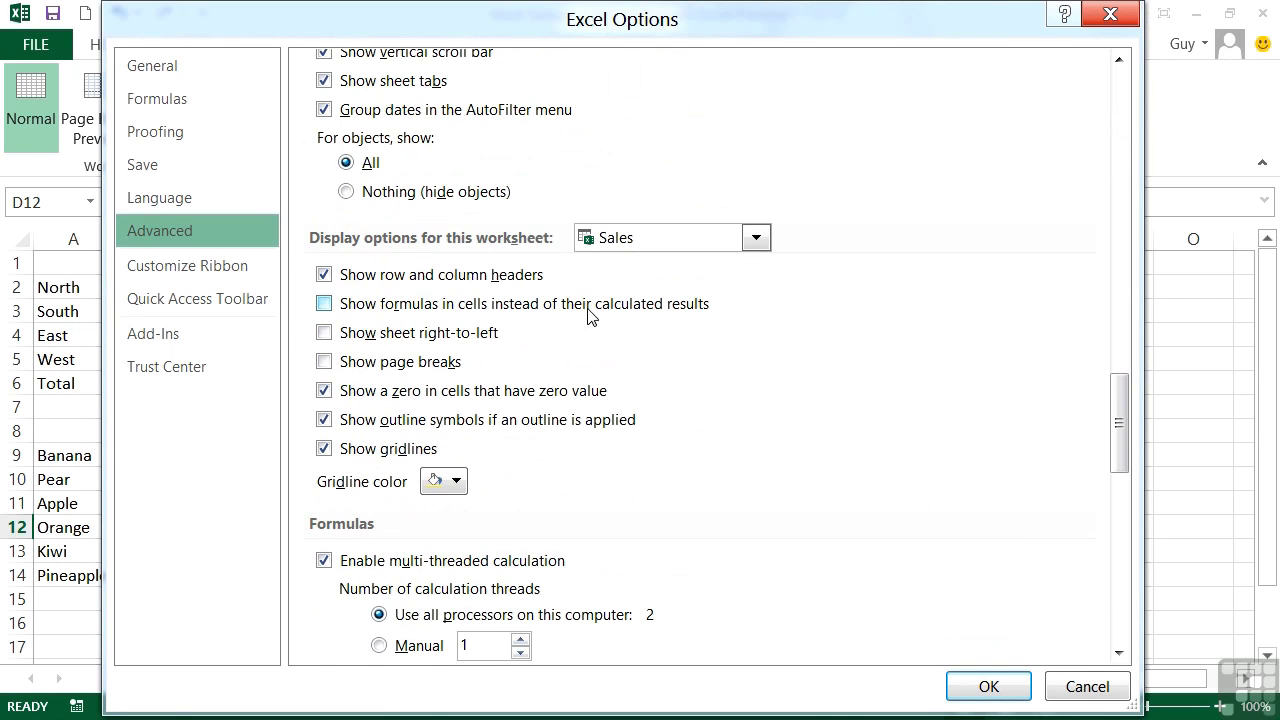
click(323, 304)
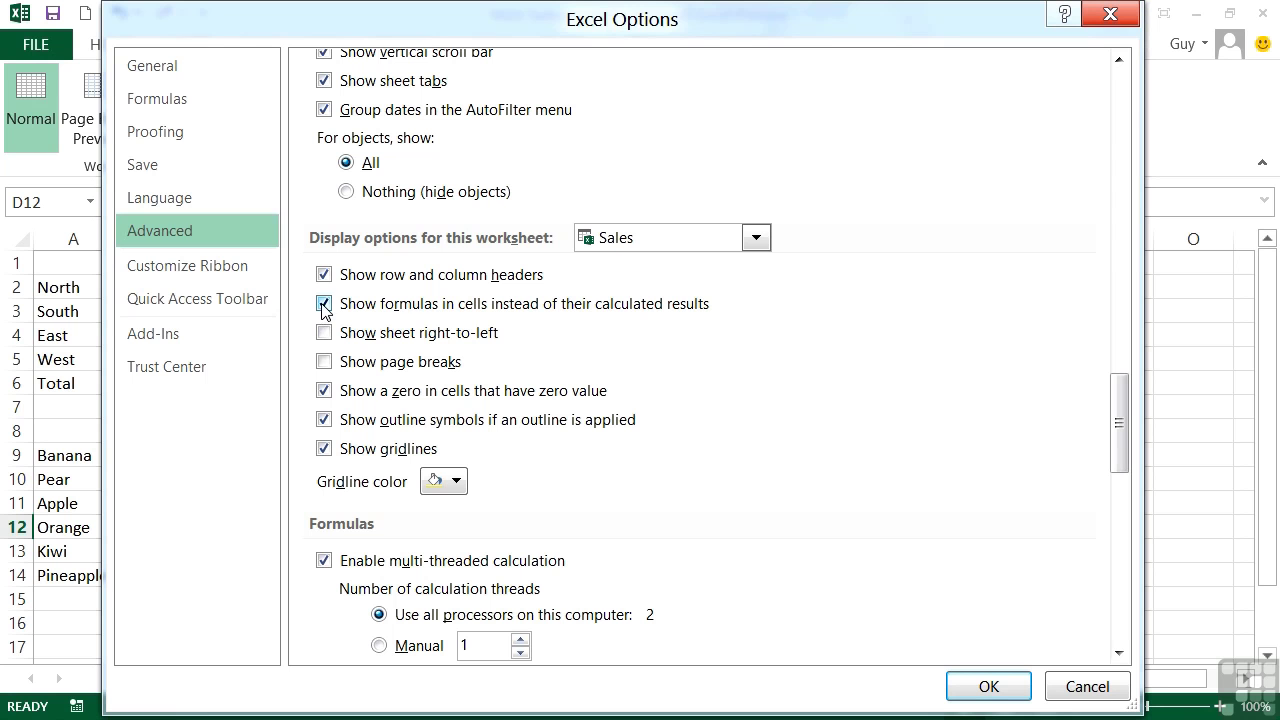
click(1005, 688)
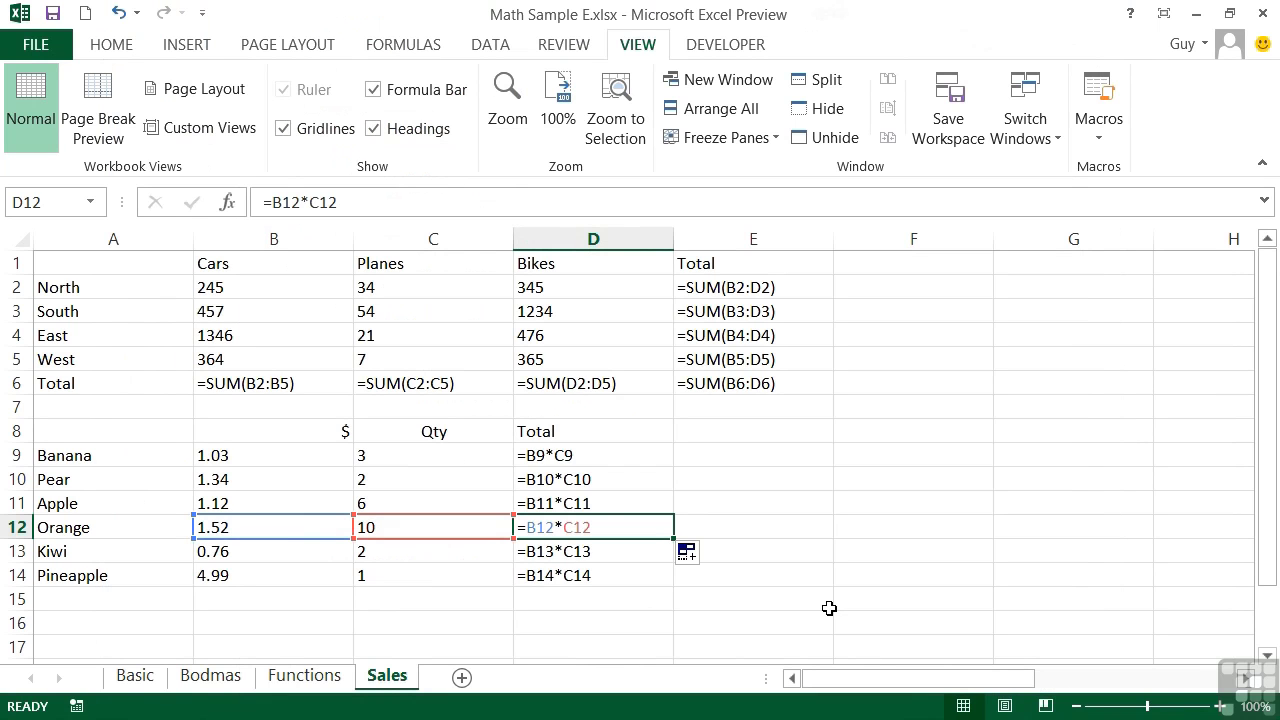
Turn off formula view so E6 shows 4948, and move the active cell to F6
key(ctrl+grave)
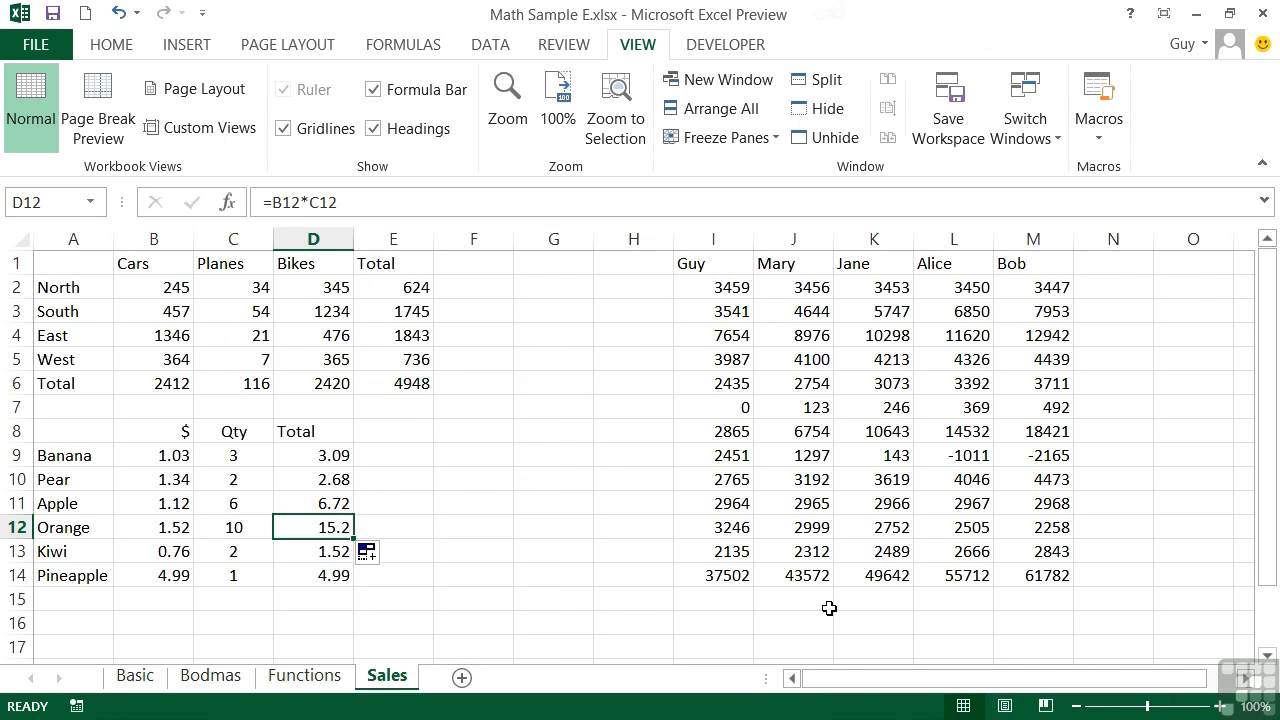
key(Right)
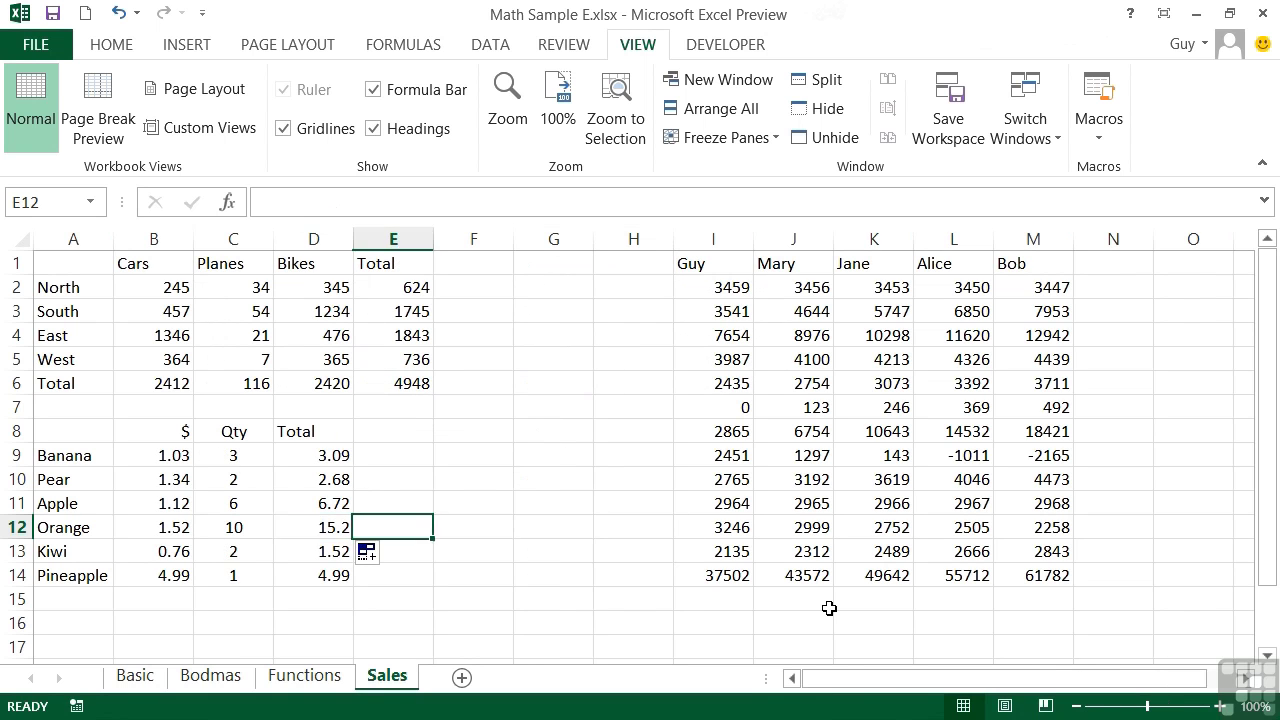
key(Up)
key(Up)
key(Up)
key(Up)
key(Up)
key(Up)
key(Right)
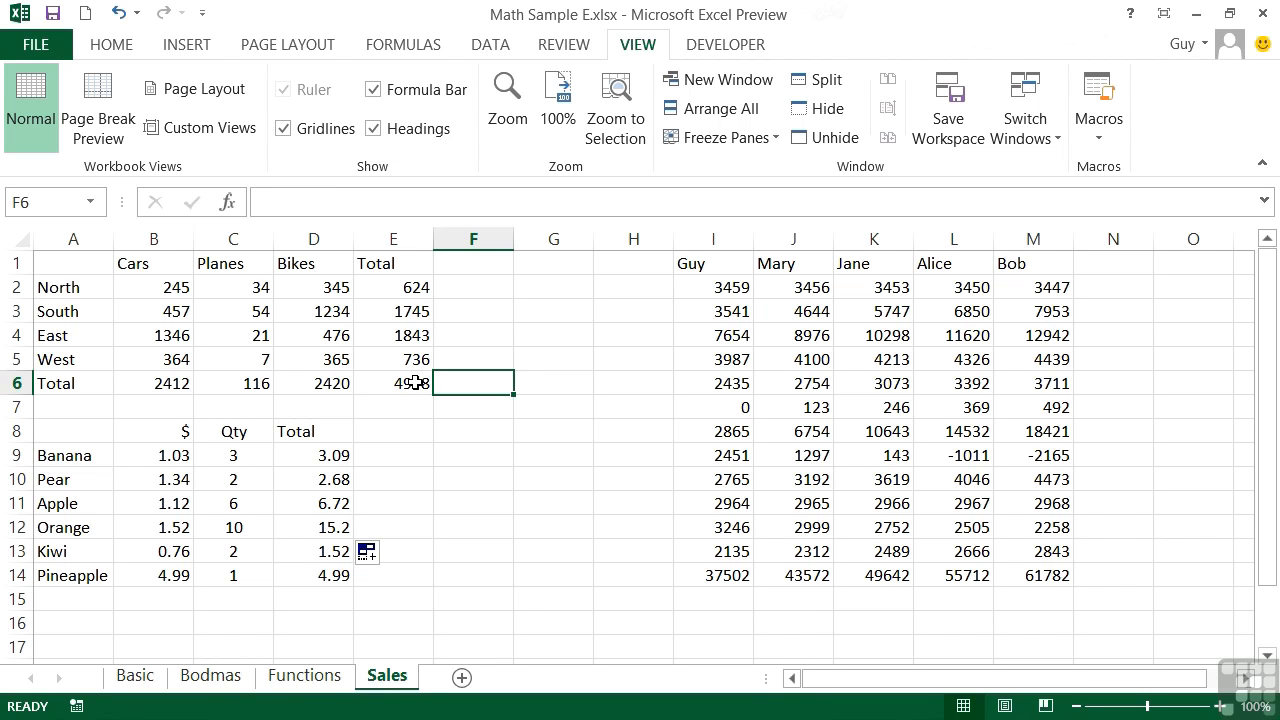
Enter =FORMULATEXT(E6) in F6 to display =SUM(B6:D6), and widen column F to fit
text(=formul)
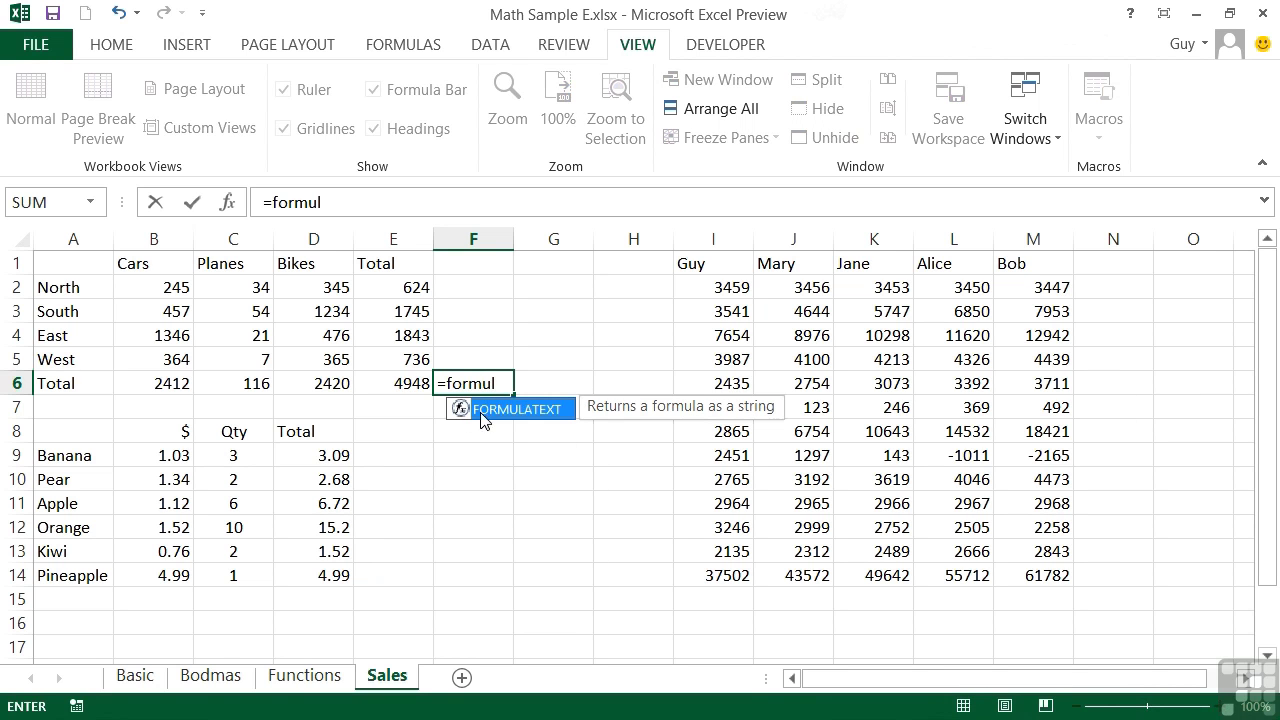
double_click(490, 411)
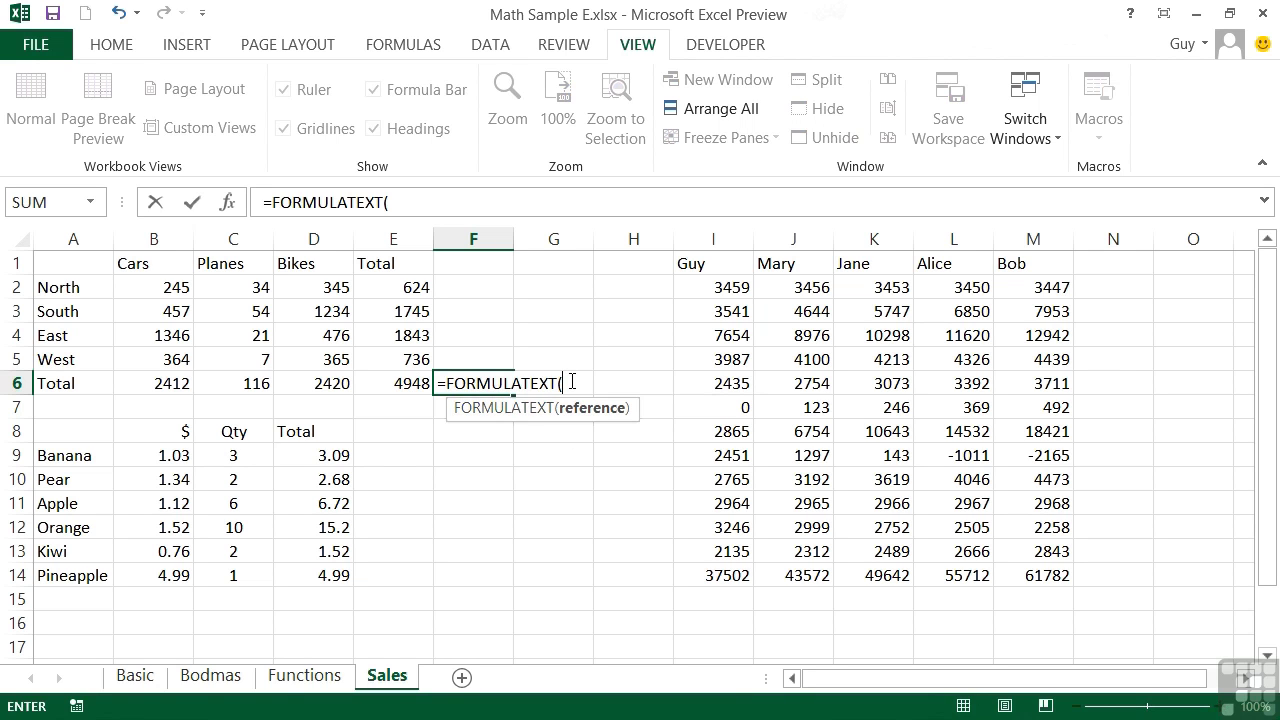
click(390, 387)
text())
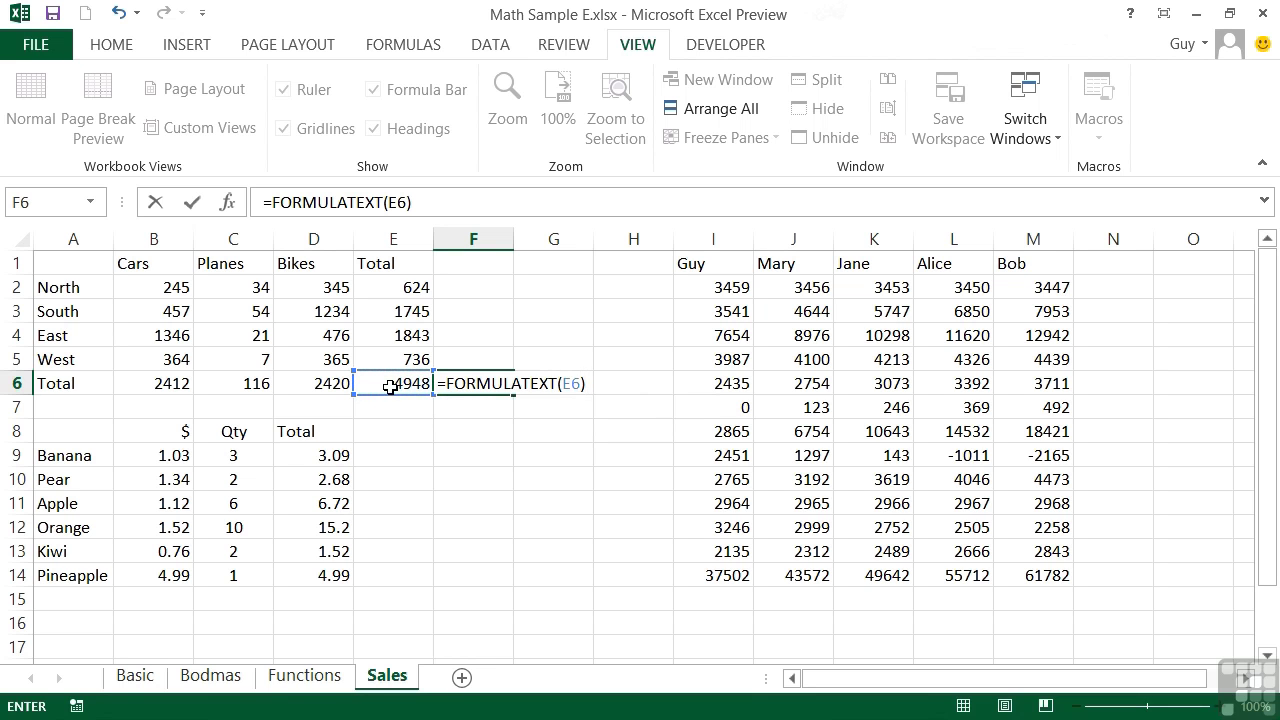
key(Return)
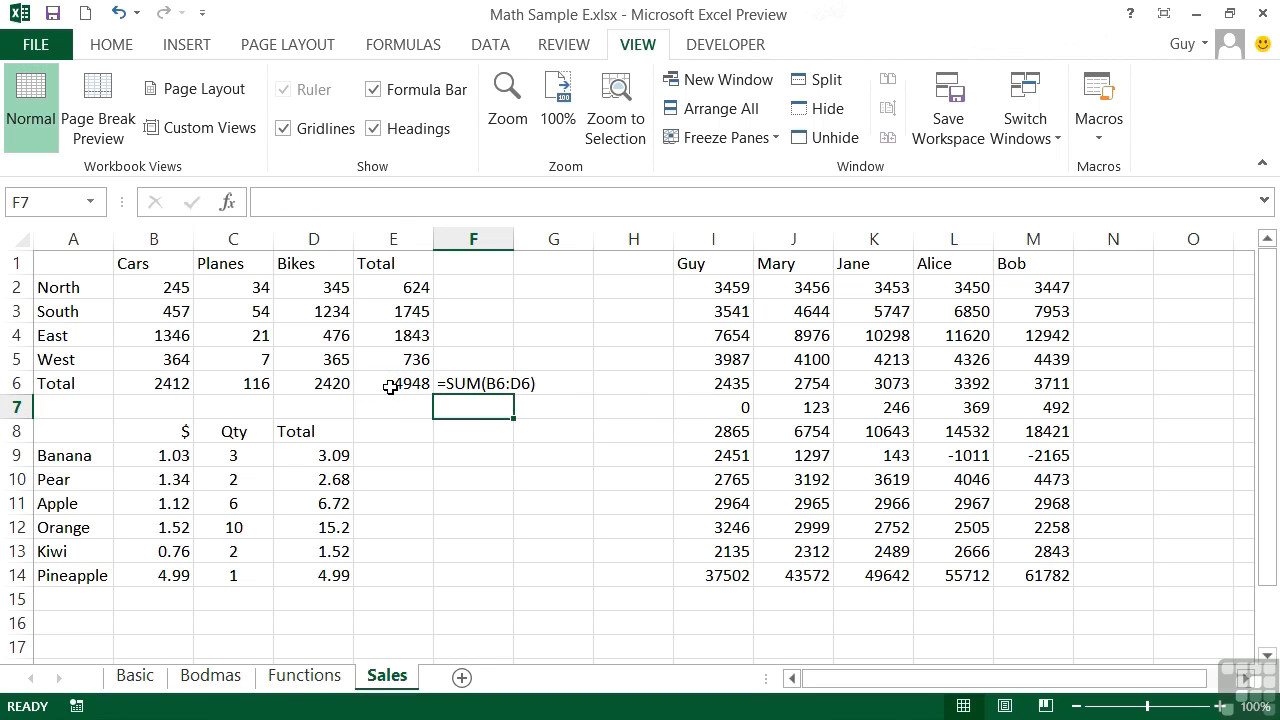
click(488, 381)
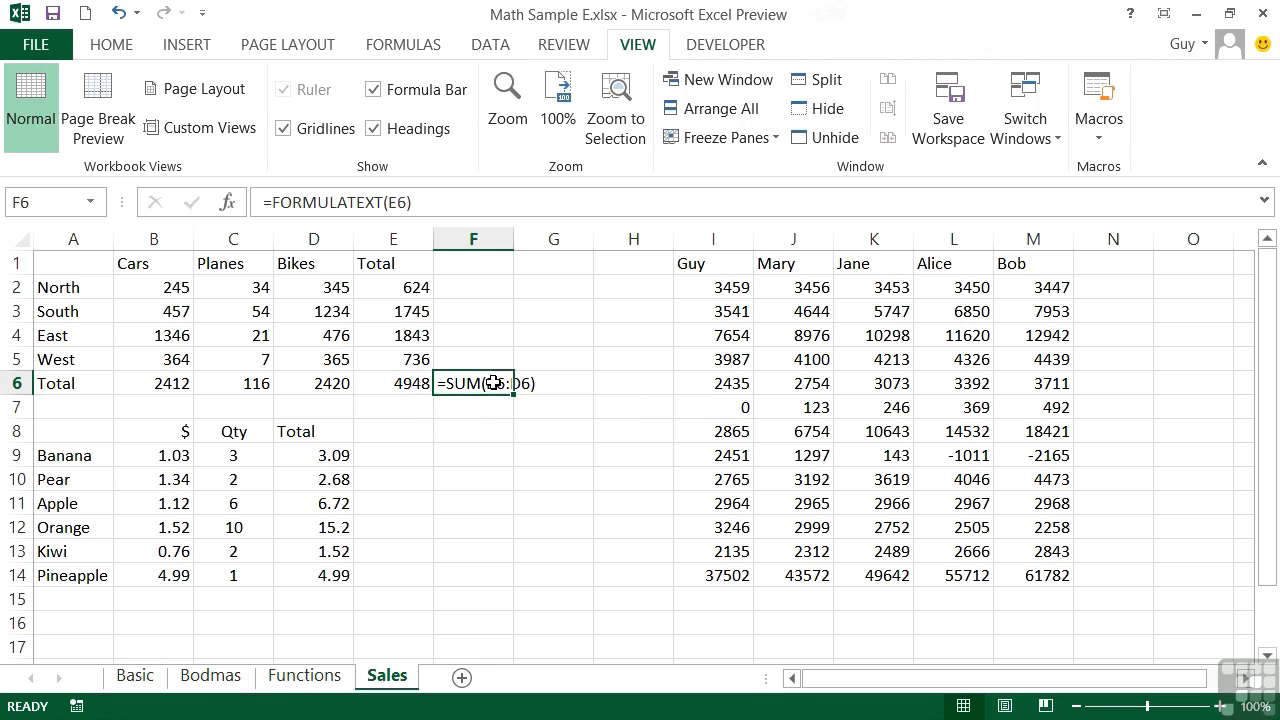
drag(514, 240, 586, 240)
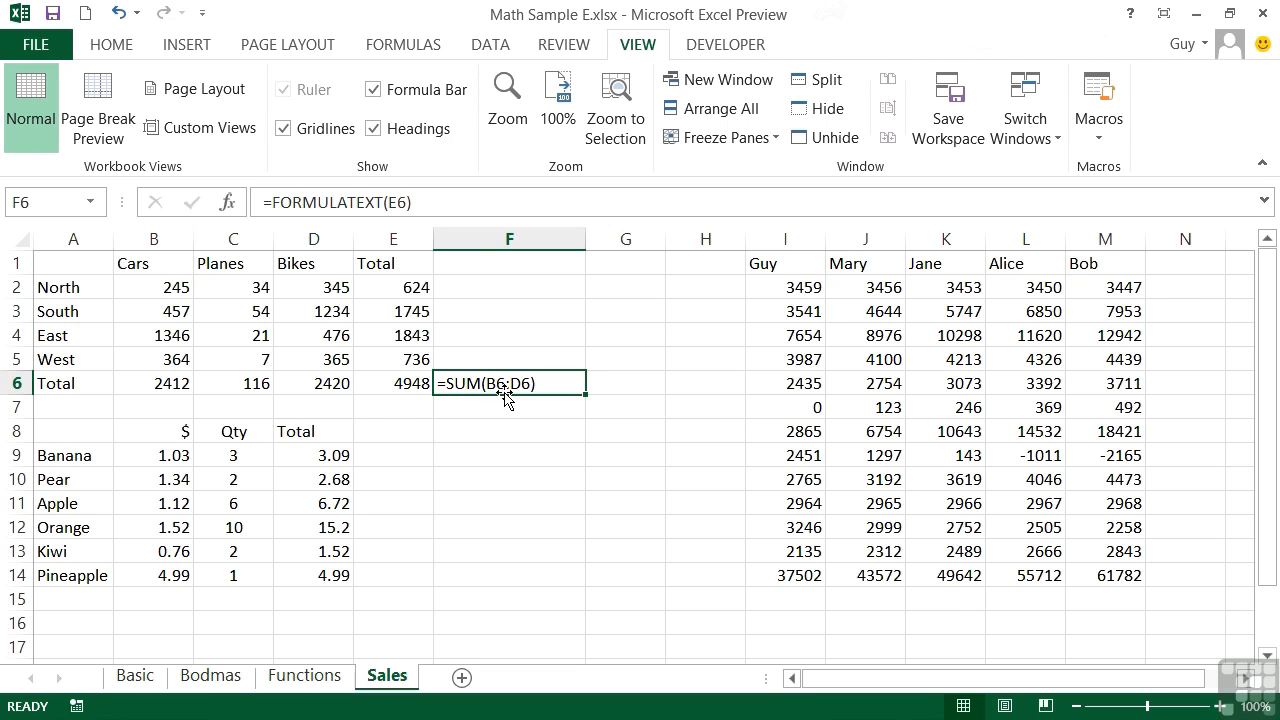
Edit E6's formula to =SUM(B6:C6) so the total becomes 2528
click(405, 388)
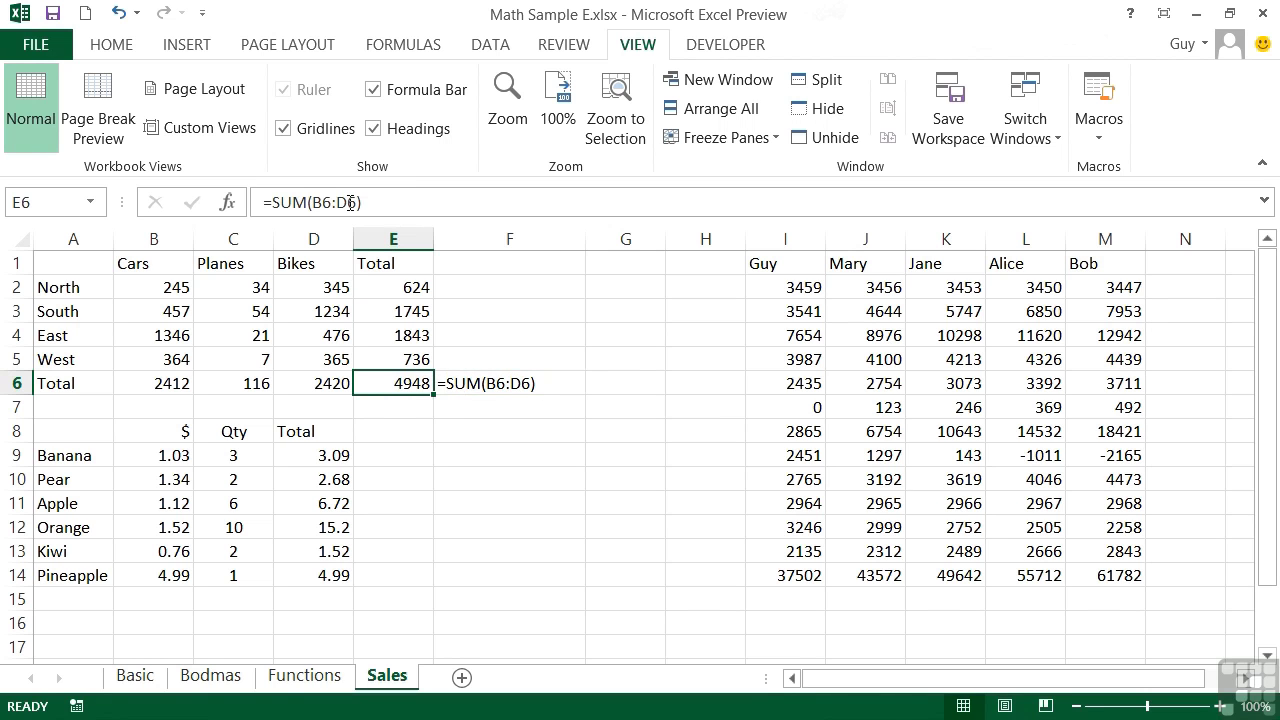
key(F2)
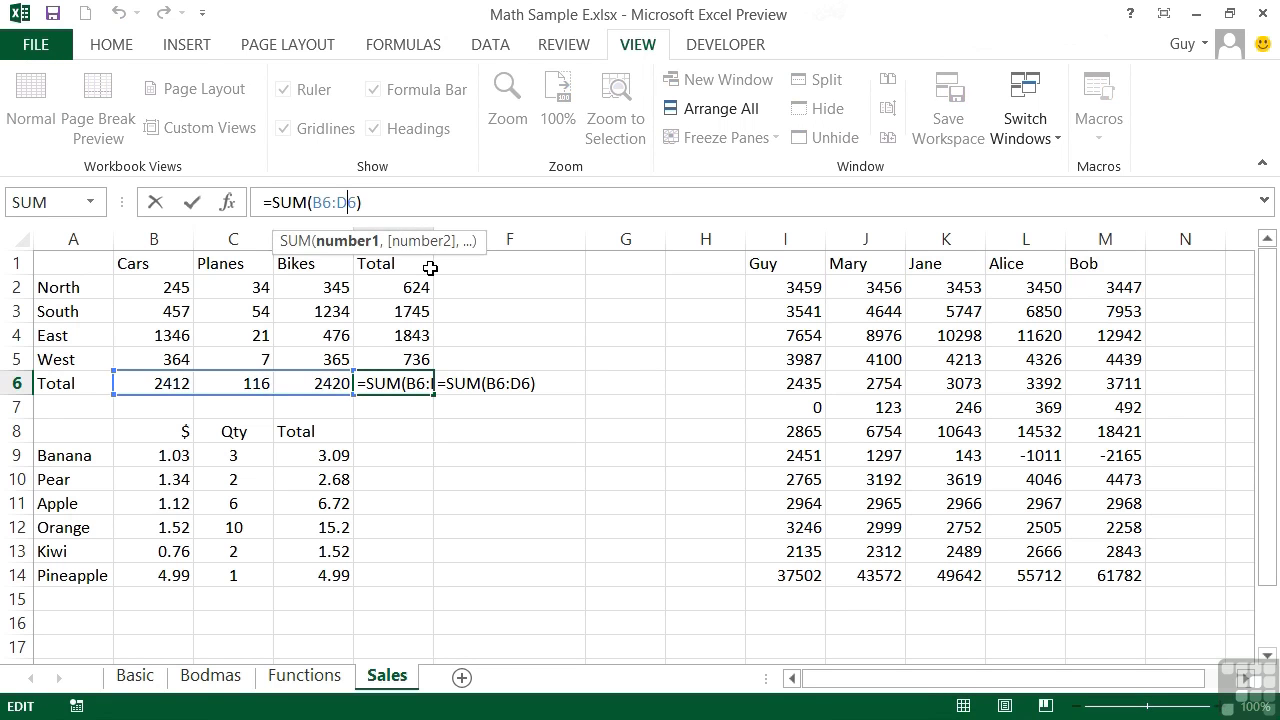
key(Delete)
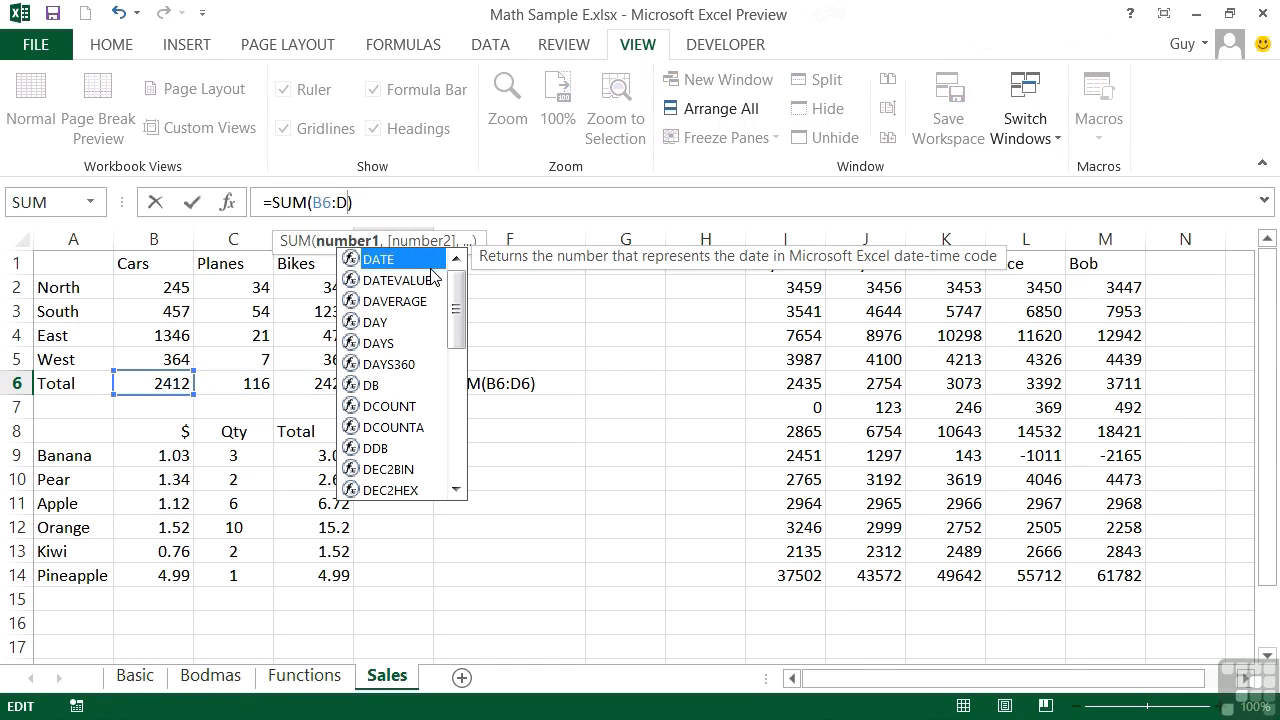
key(BackSpace)
text(C)
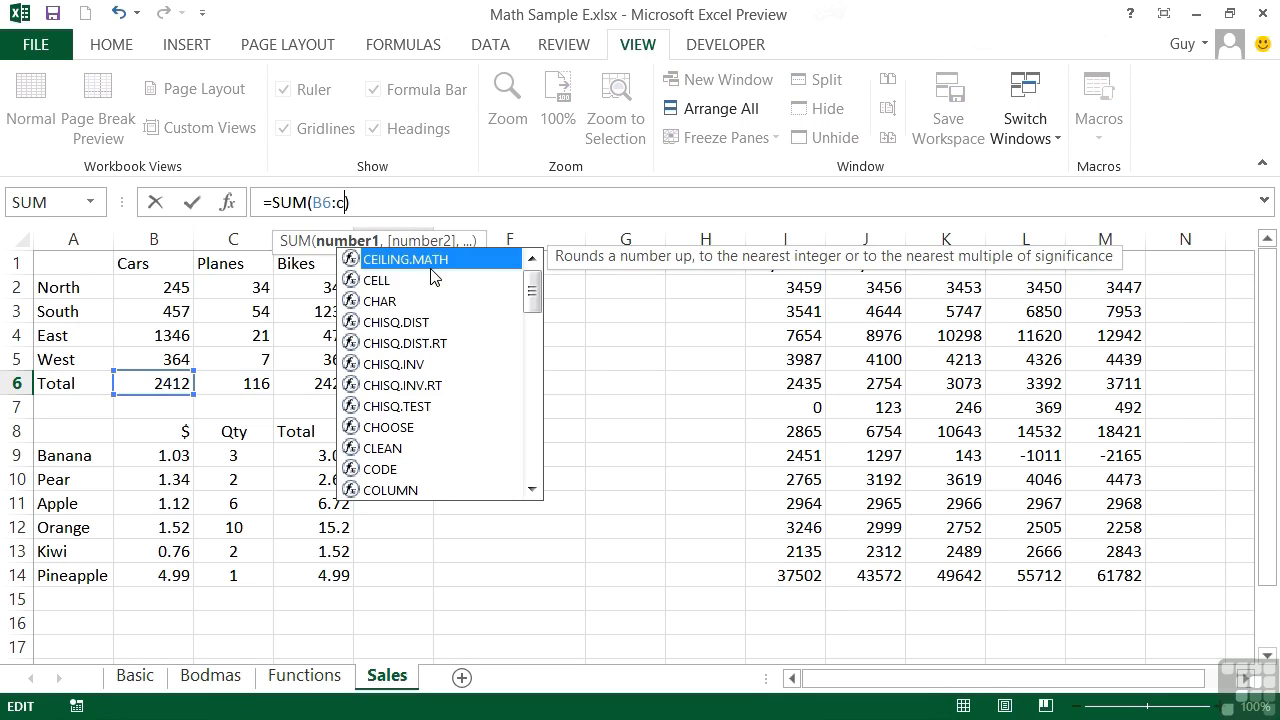
text(6)
key(Return)
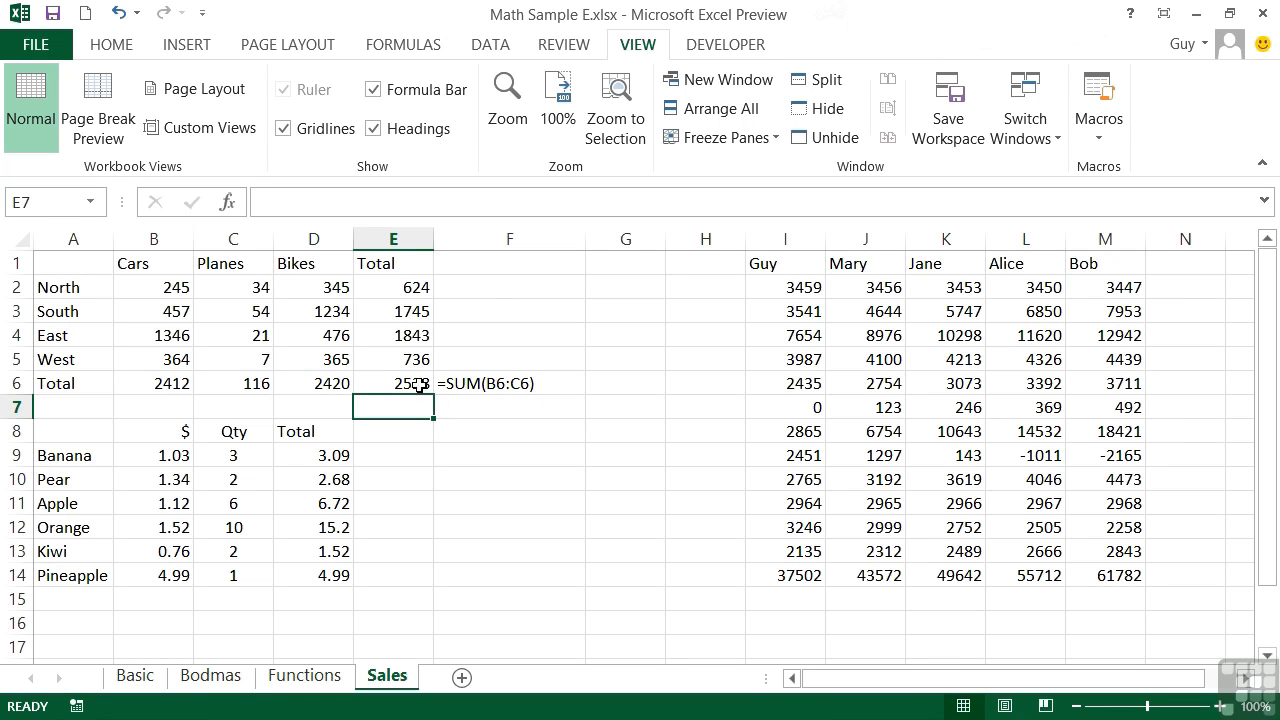
Inspect F6's FORMULATEXT formula, which now shows =SUM(B6:C6)
click(534, 387)
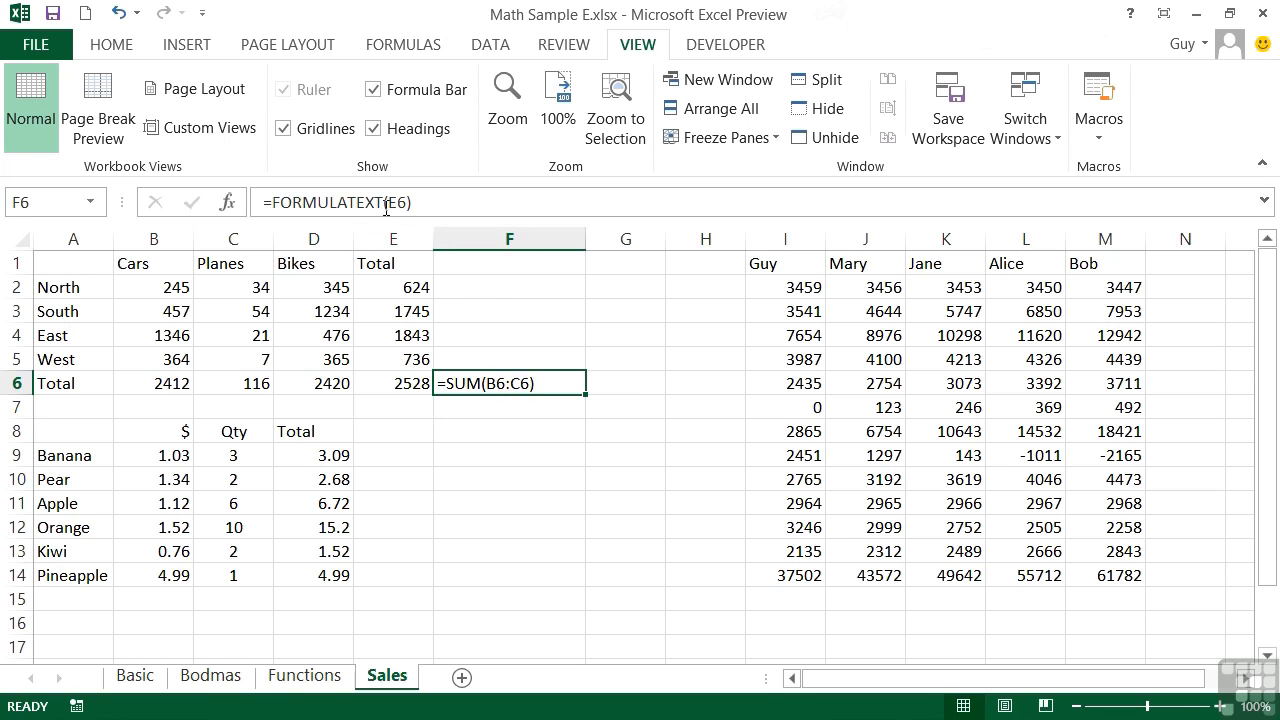
double_click(502, 381)
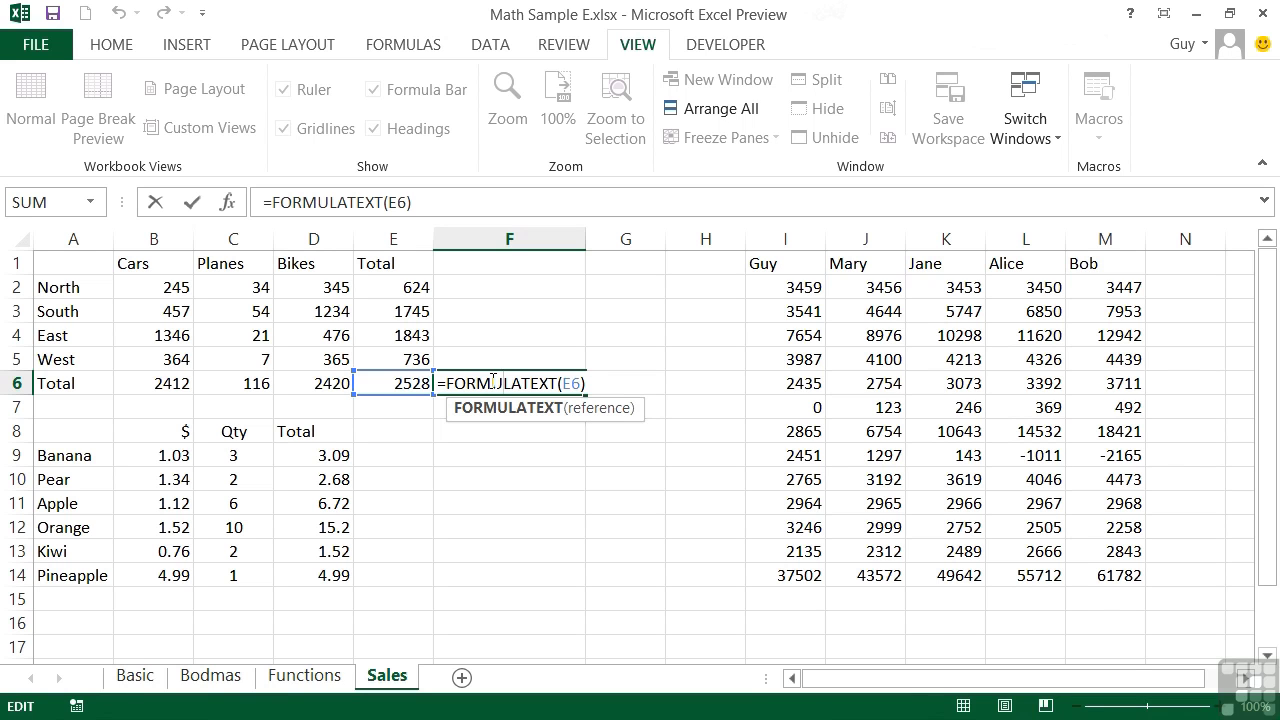
key(ctrl+Return)
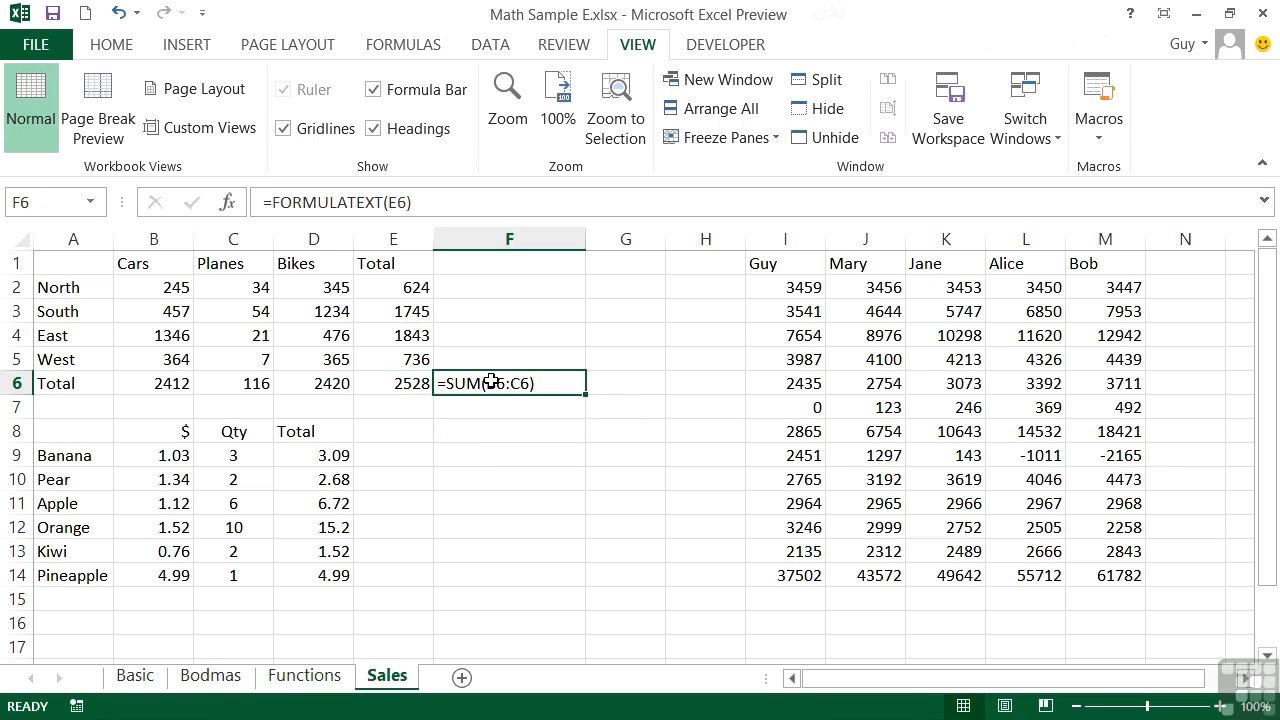
click(425, 204)
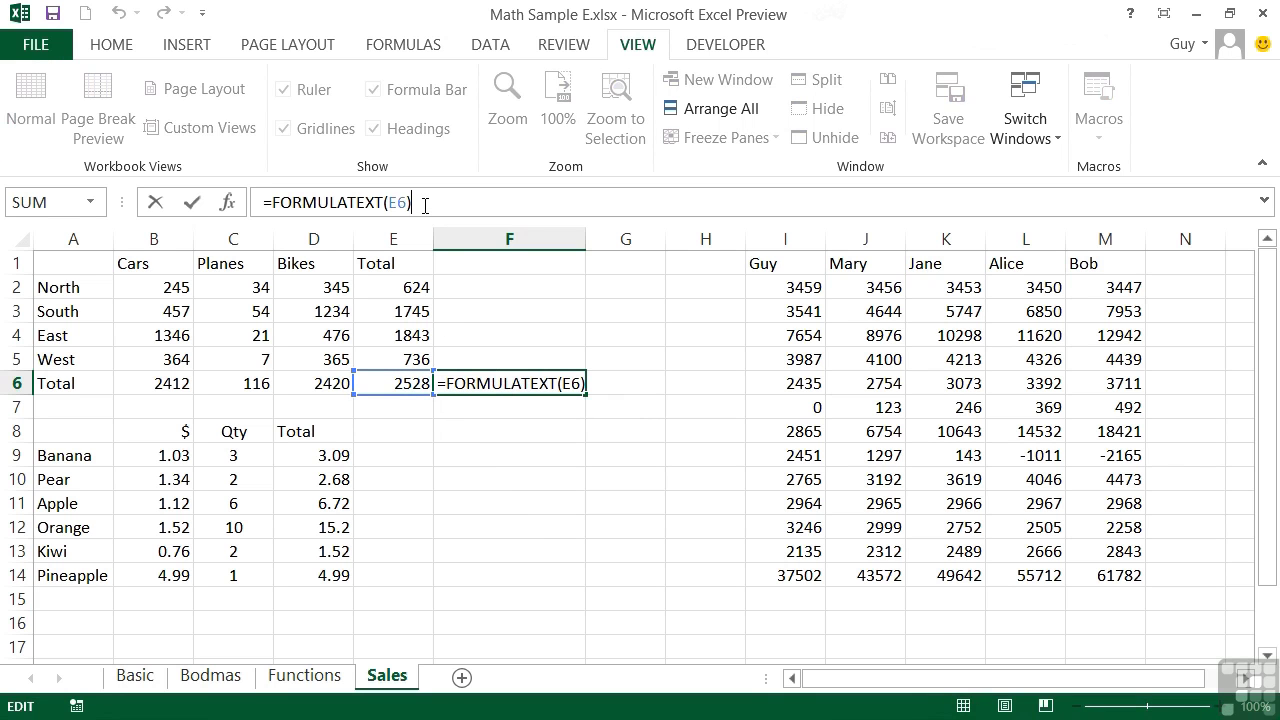